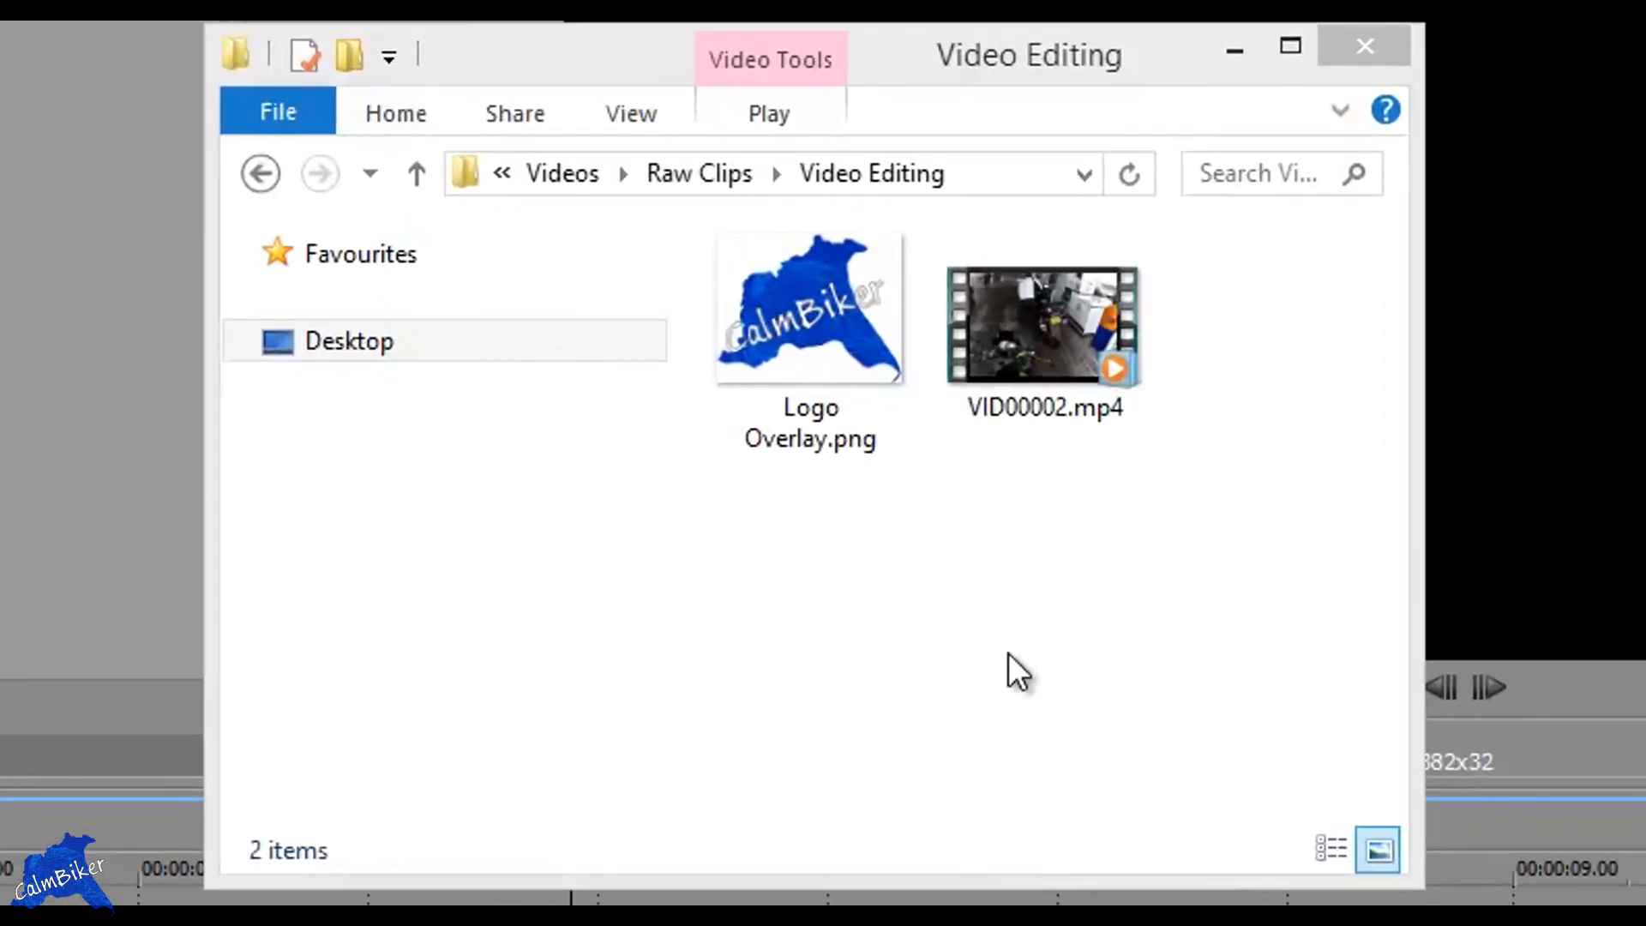
- Import Logo Overlay.png and VID00002.mp4 from the Video Editing folder into the Movie Studio project media
left_click(960, 408)
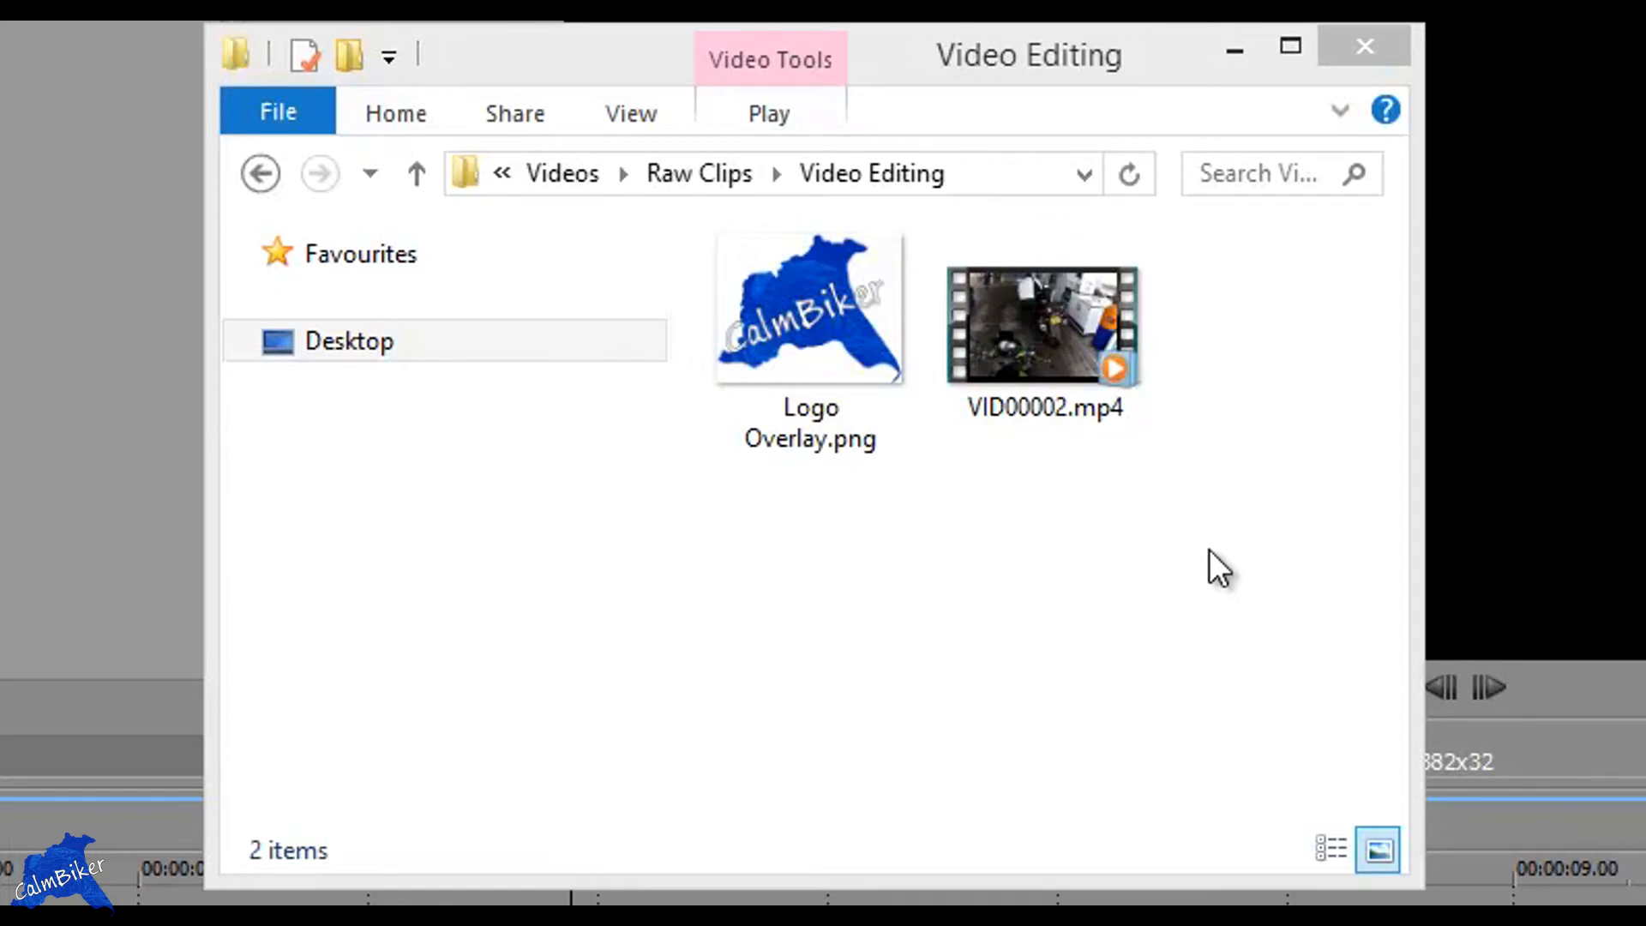
left_click_drag(1209, 552, 833, 313)
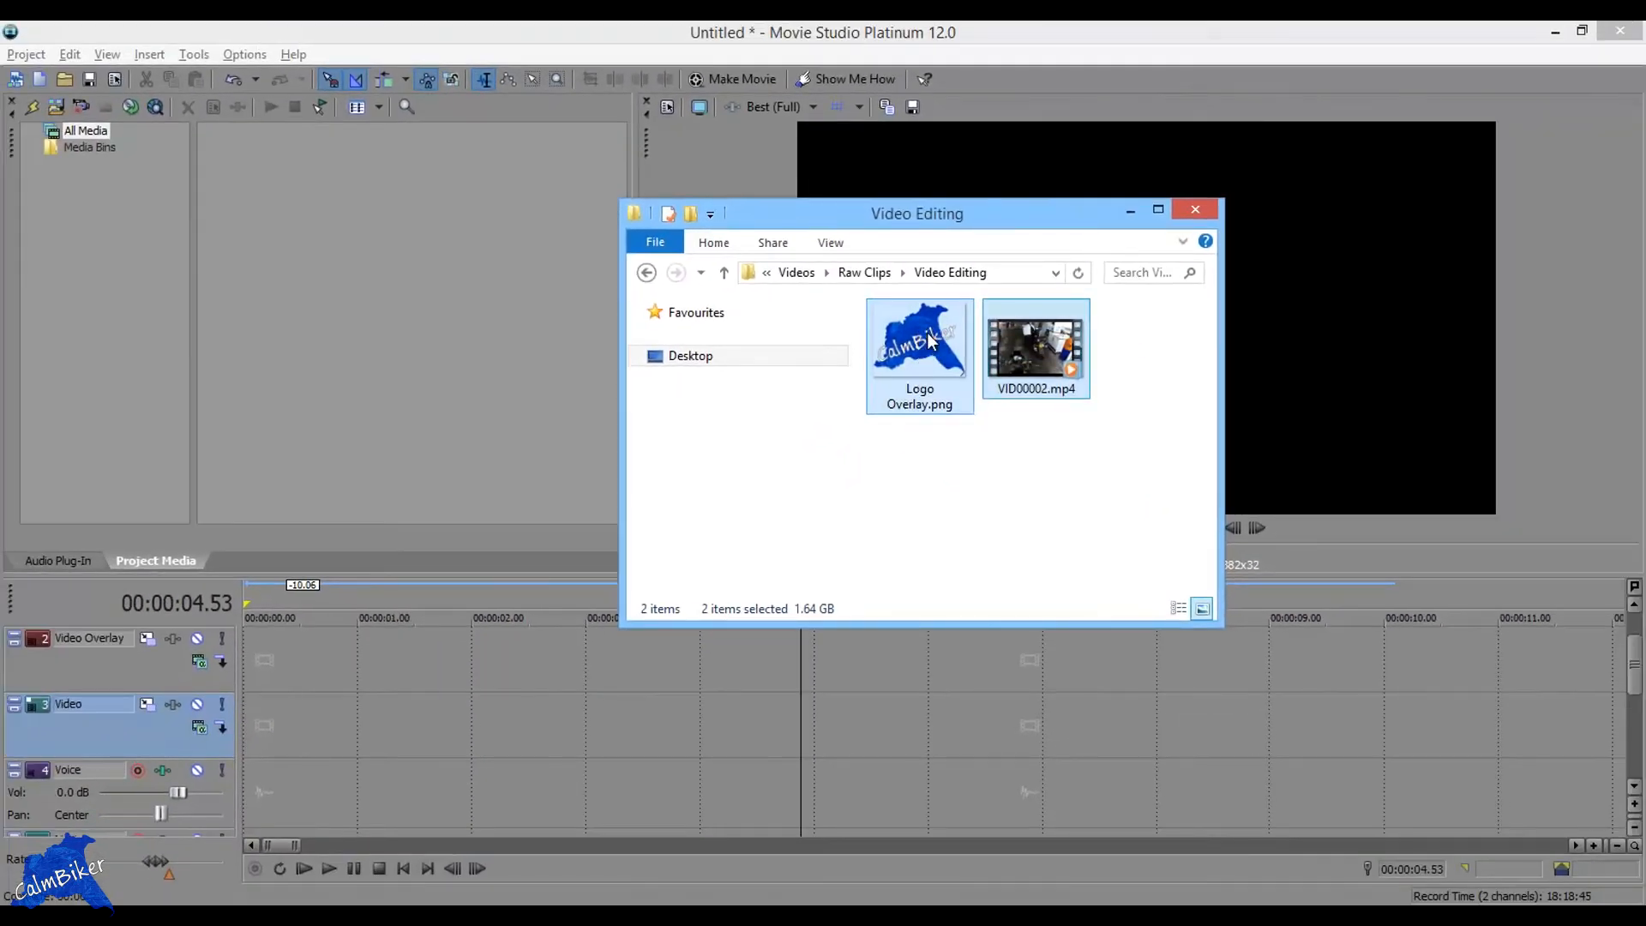
left_click_drag(931, 341, 434, 274)
left_click_drag(334, 229, 333, 229)
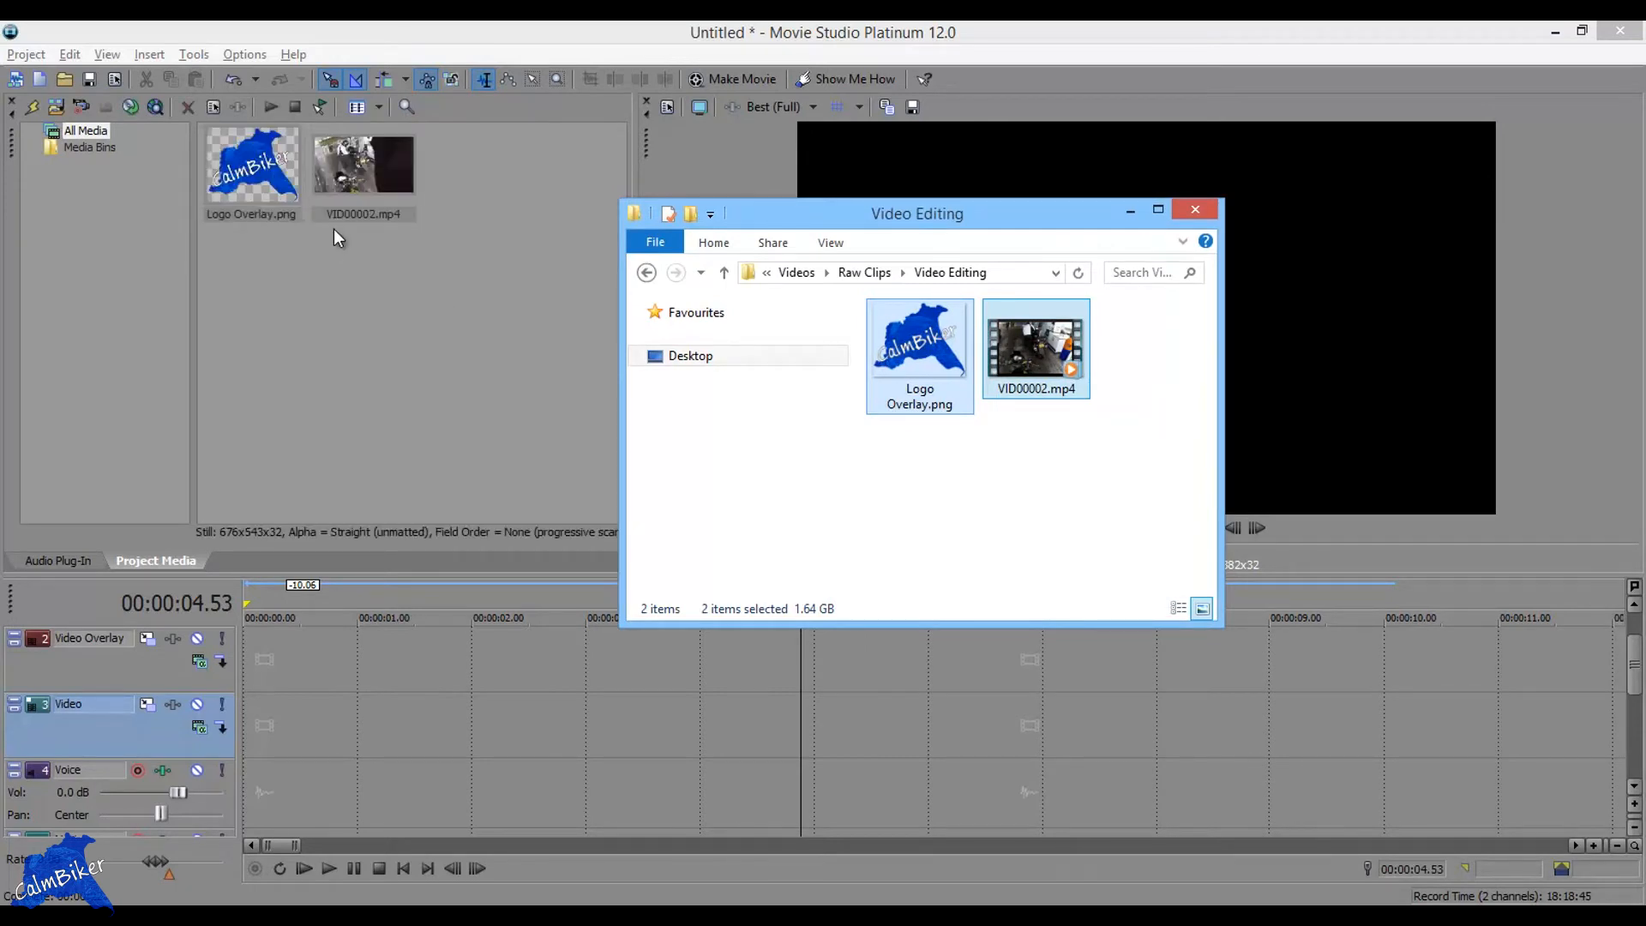
left_click(760, 38)
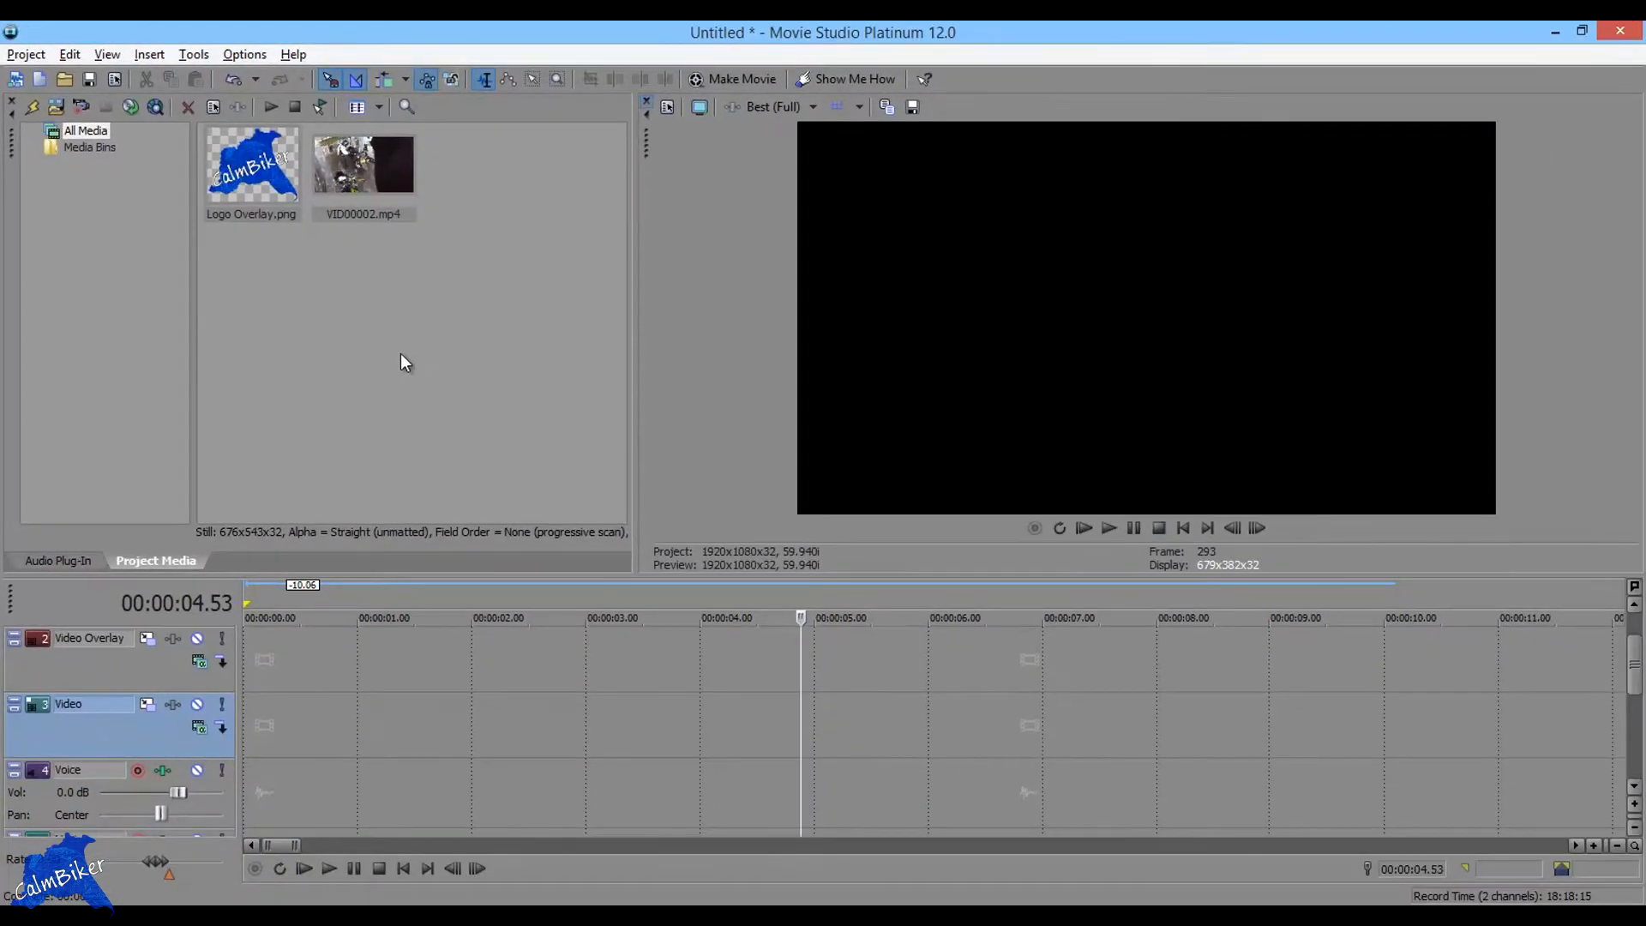
- Place VID00002.mp4 at the start of the Video track with its audio on the Voice track
left_click_drag(363, 186, 200, 727)
left_click(357, 178)
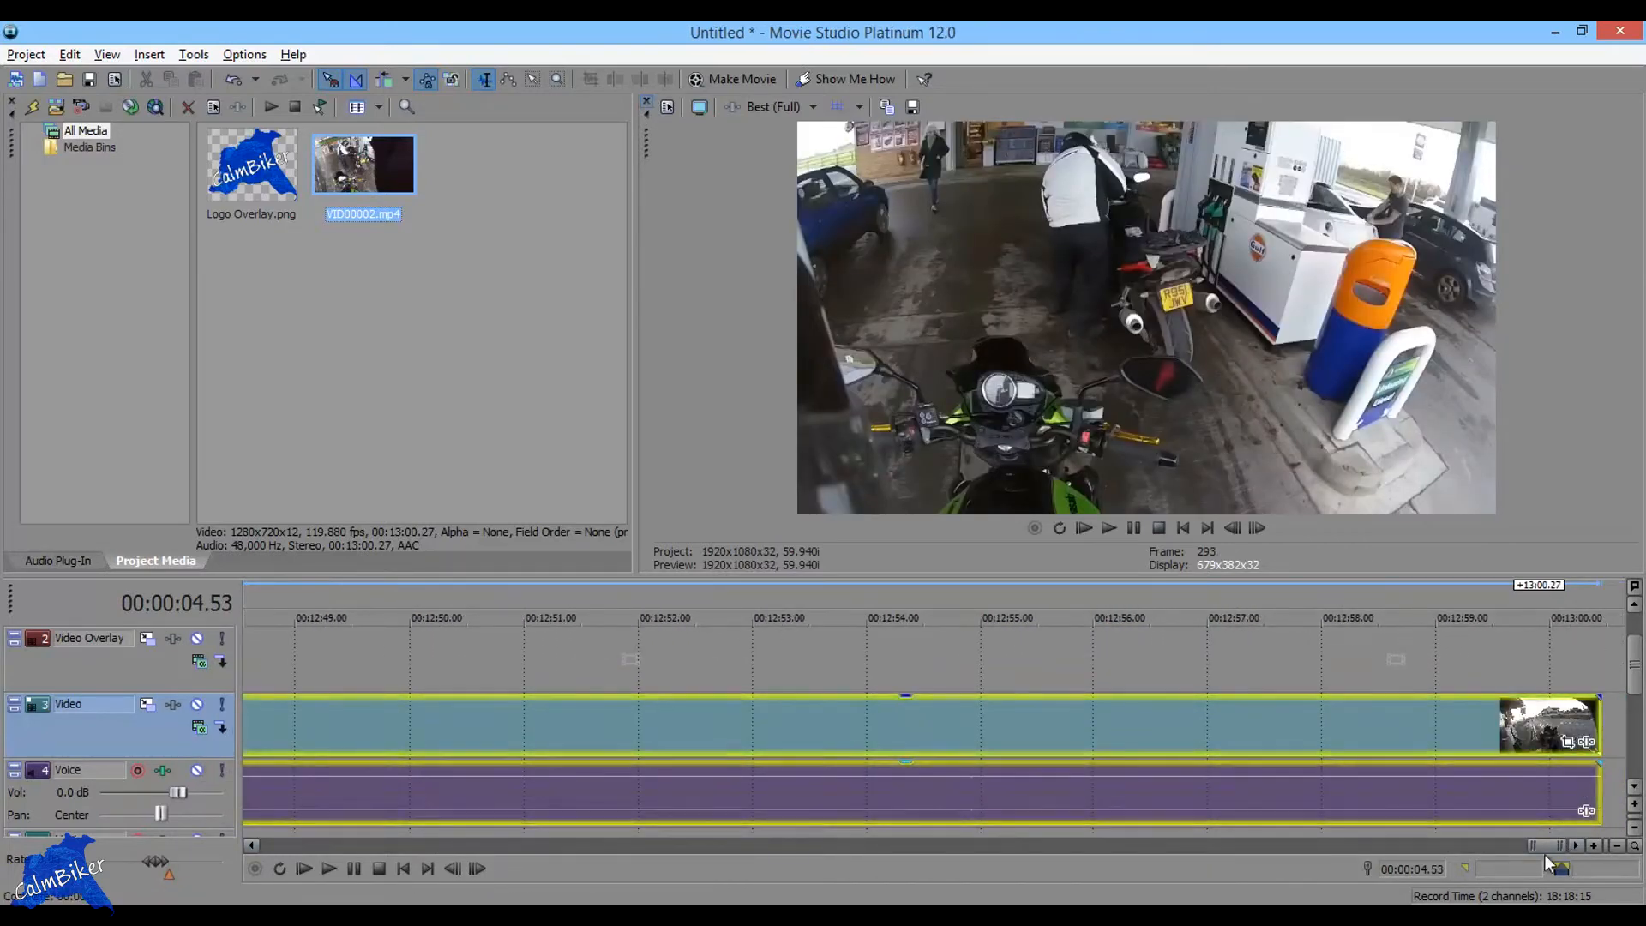
left_click_drag(1542, 845, 164, 840)
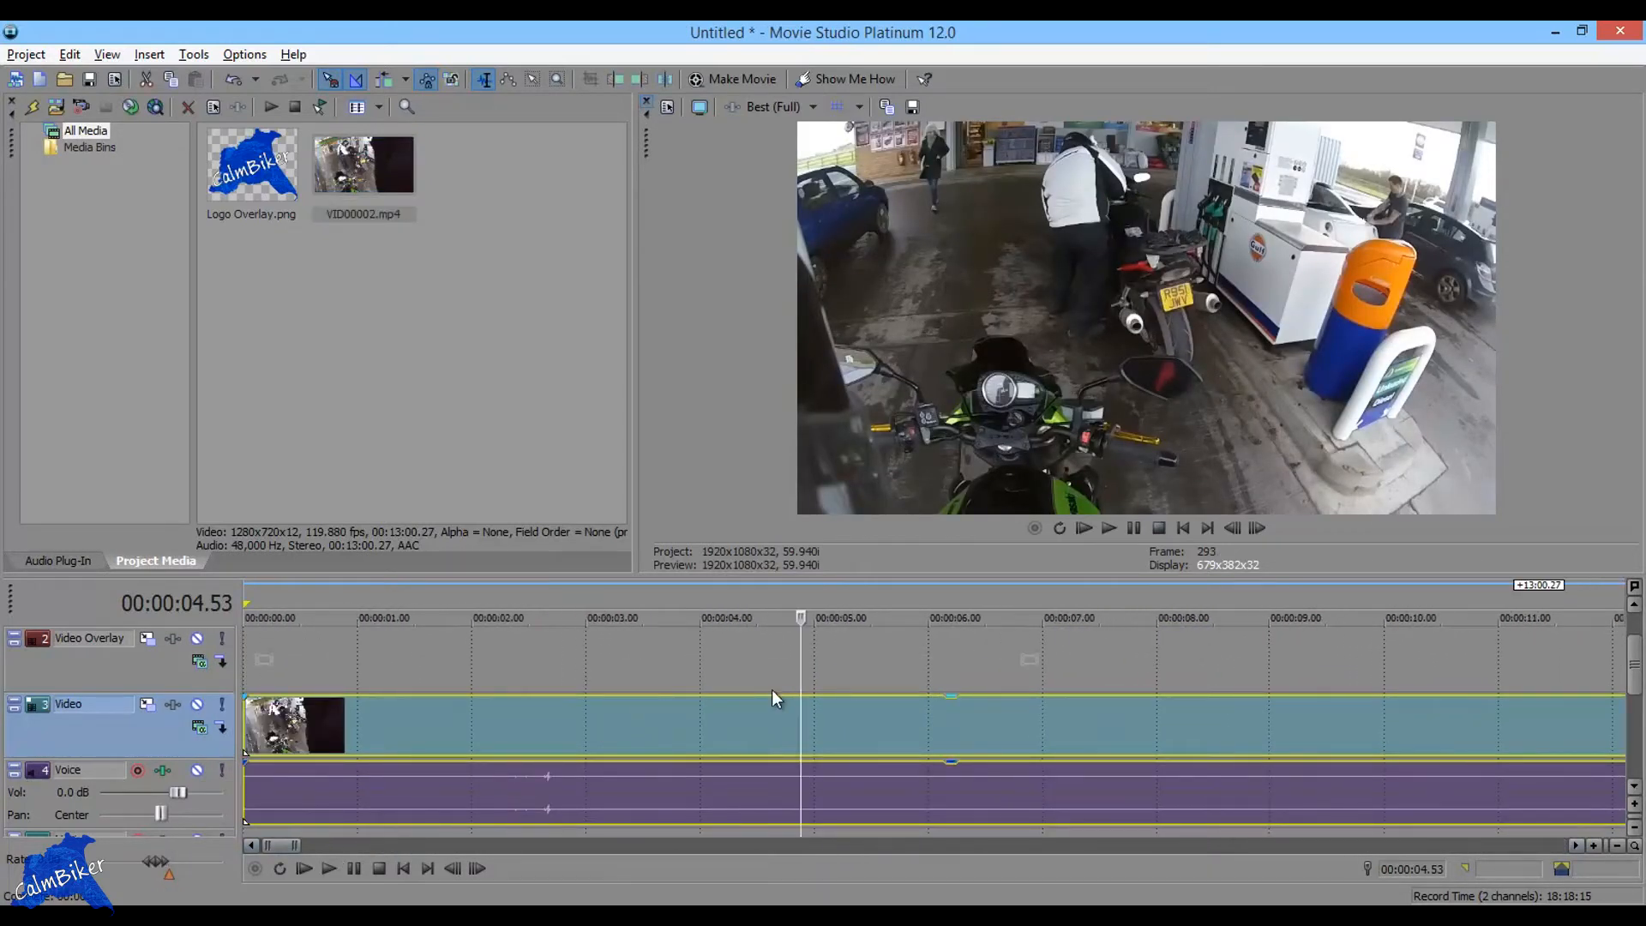
- Split the video clip at 00:00:10.01 and delete everything after the split
left_click(1386, 651)
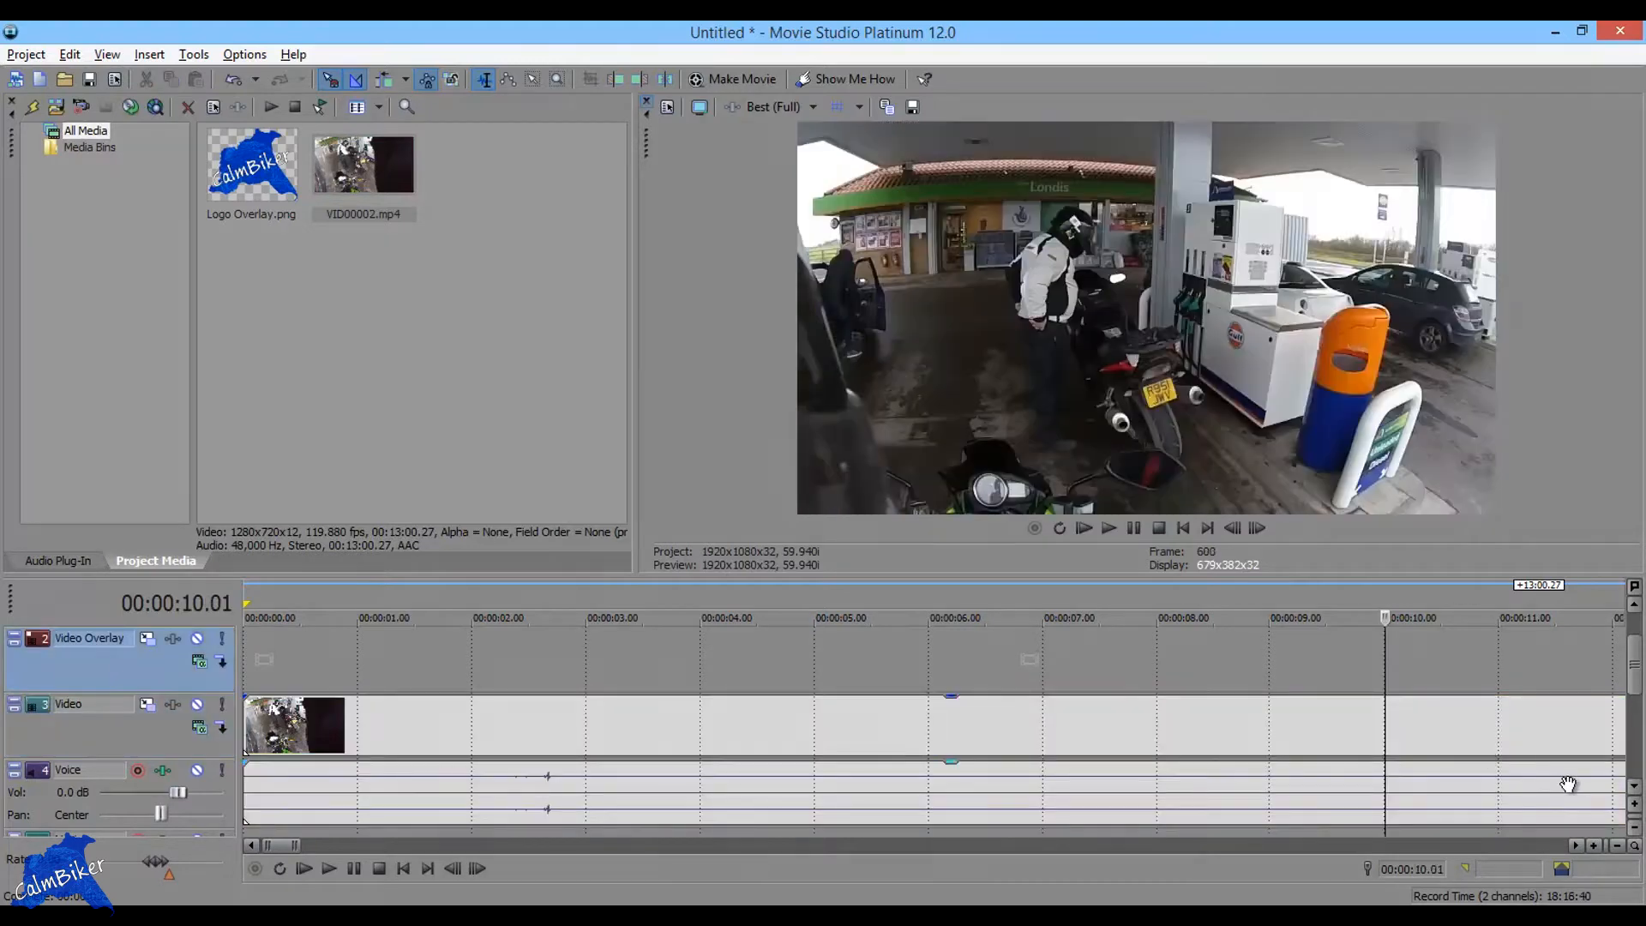
key("s")
left_click(1412, 718)
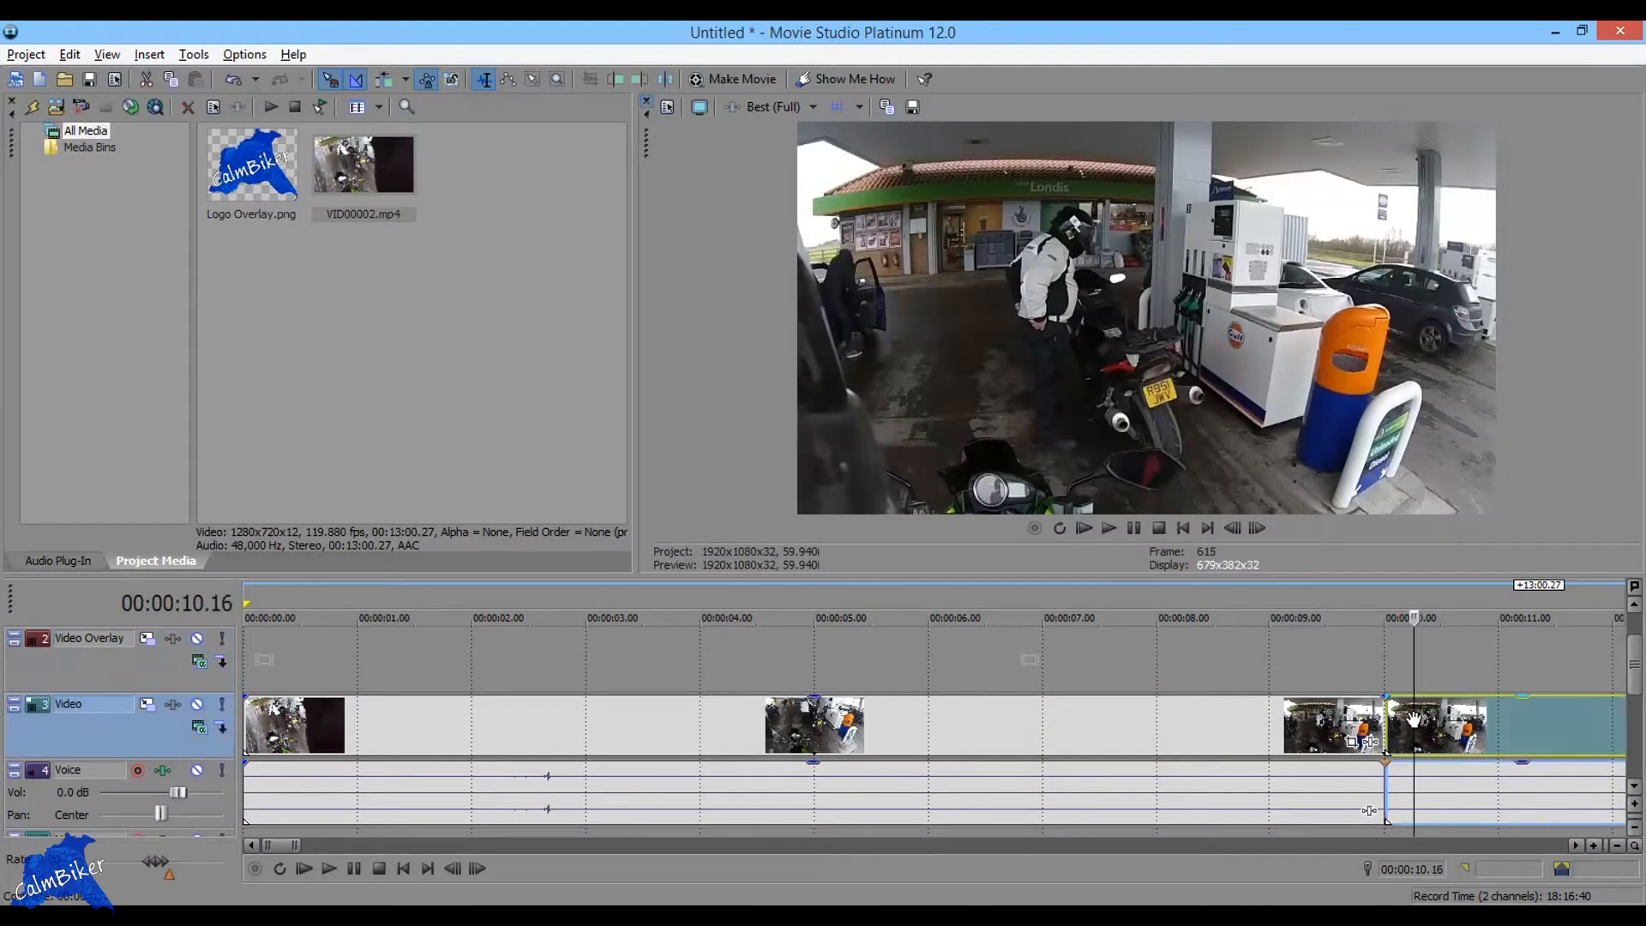
key("Delete")
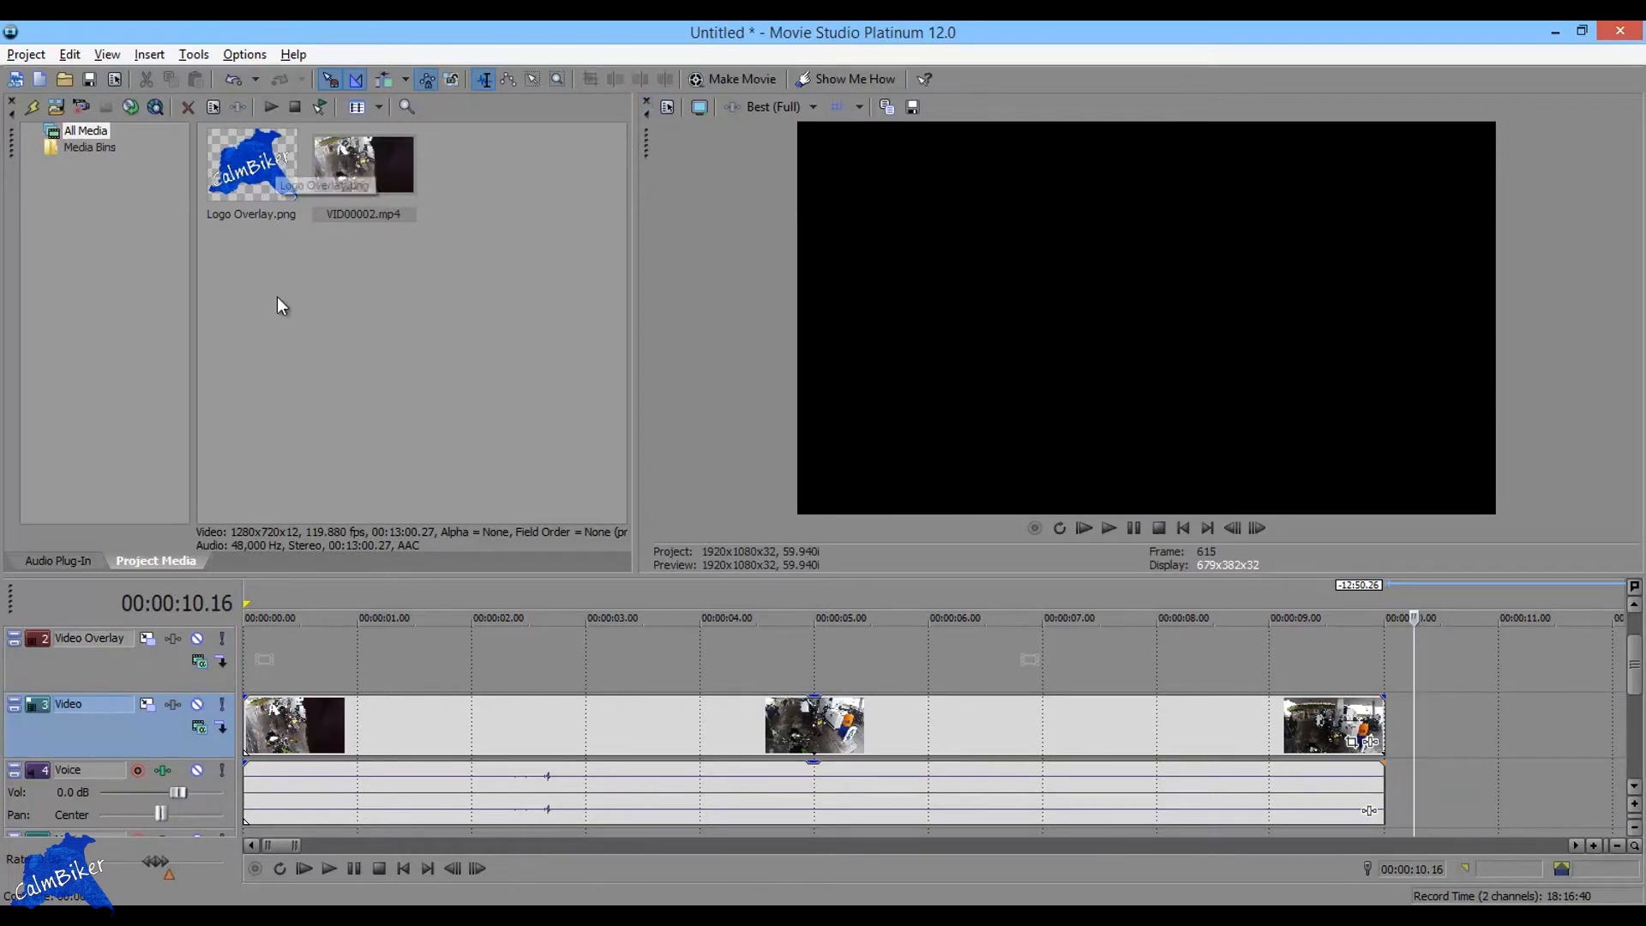
- Place Logo Overlay.png at the start of the Video Overlay track and extend it to the end of the video clip
left_click(249, 168)
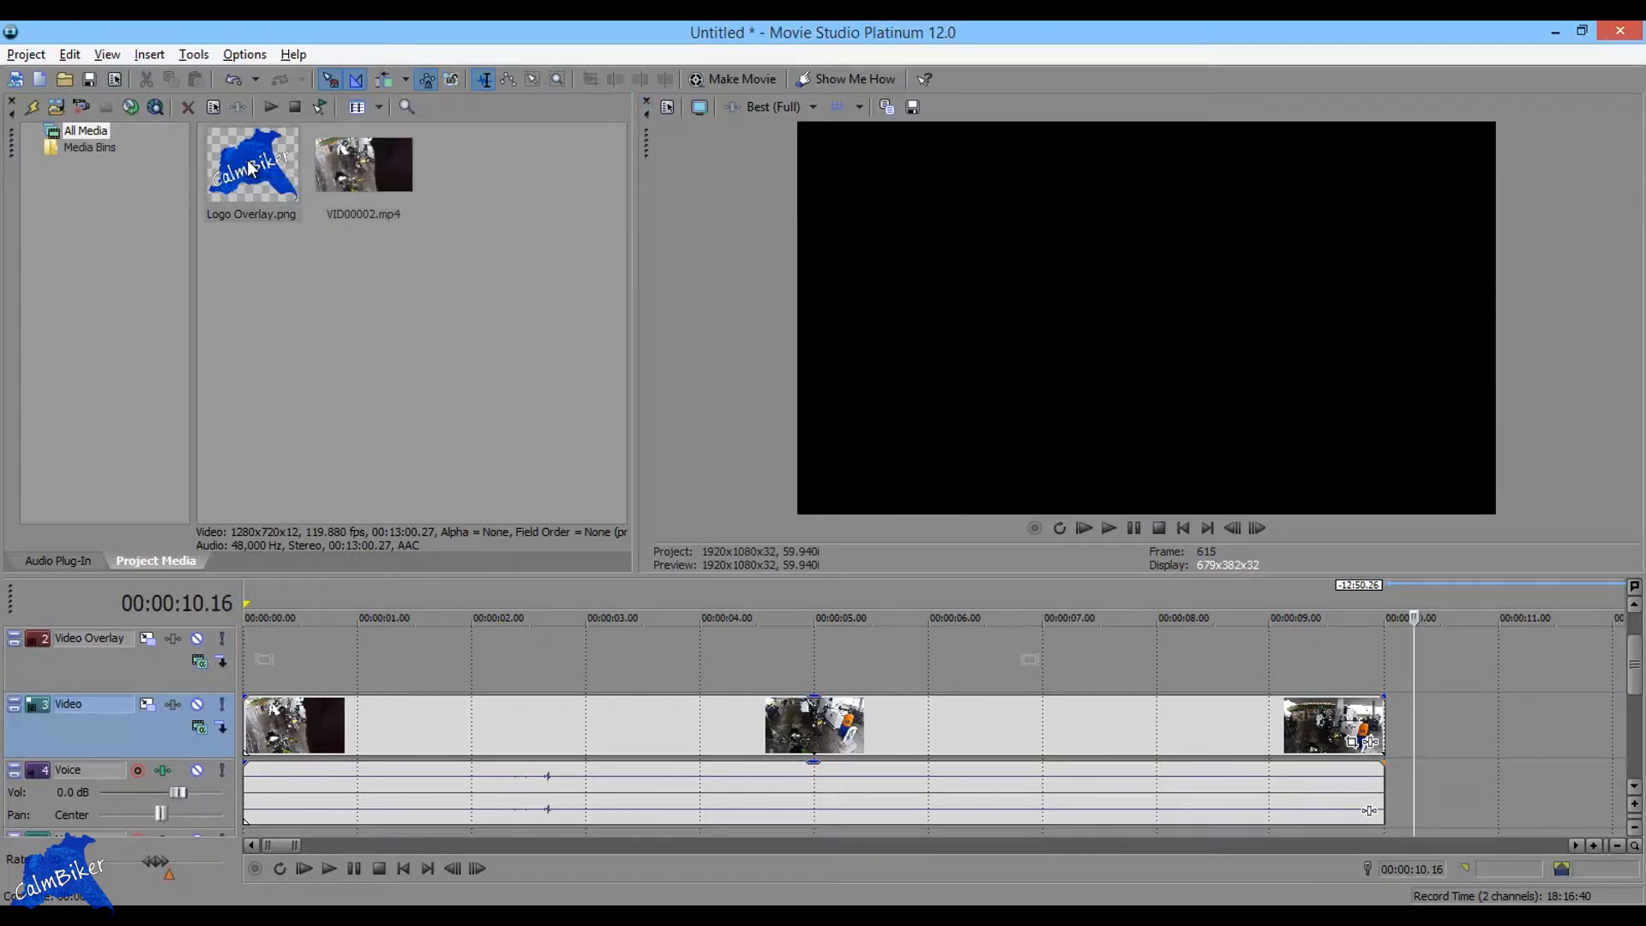
left_click(250, 167)
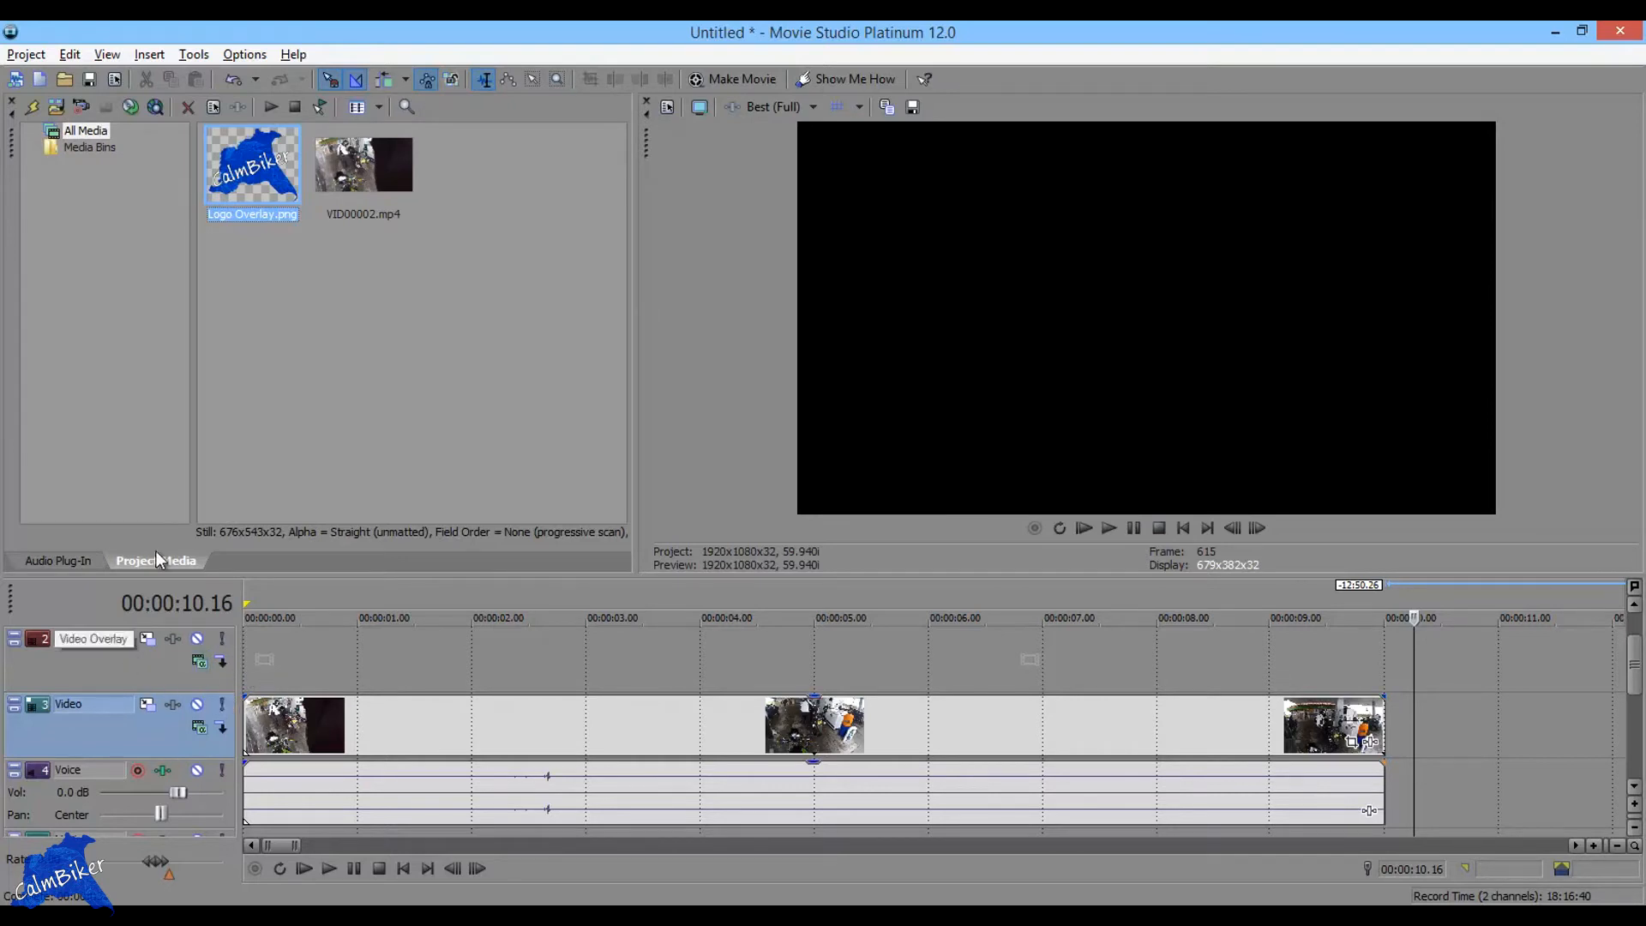
left_click_drag(237, 158, 249, 660)
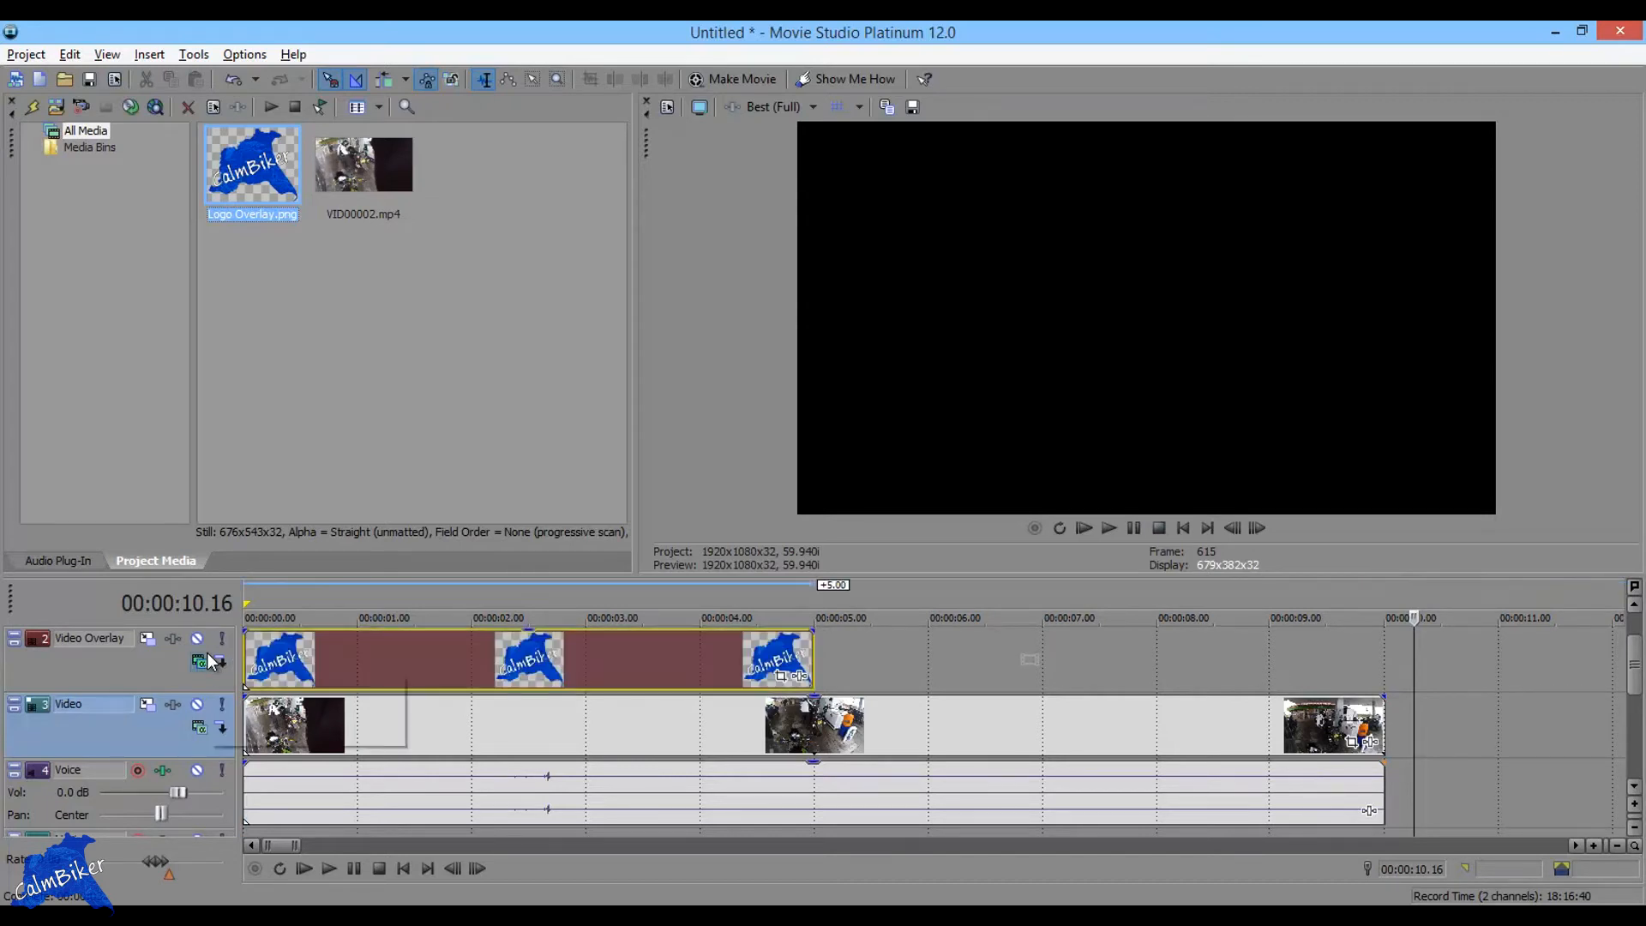
left_click(394, 714)
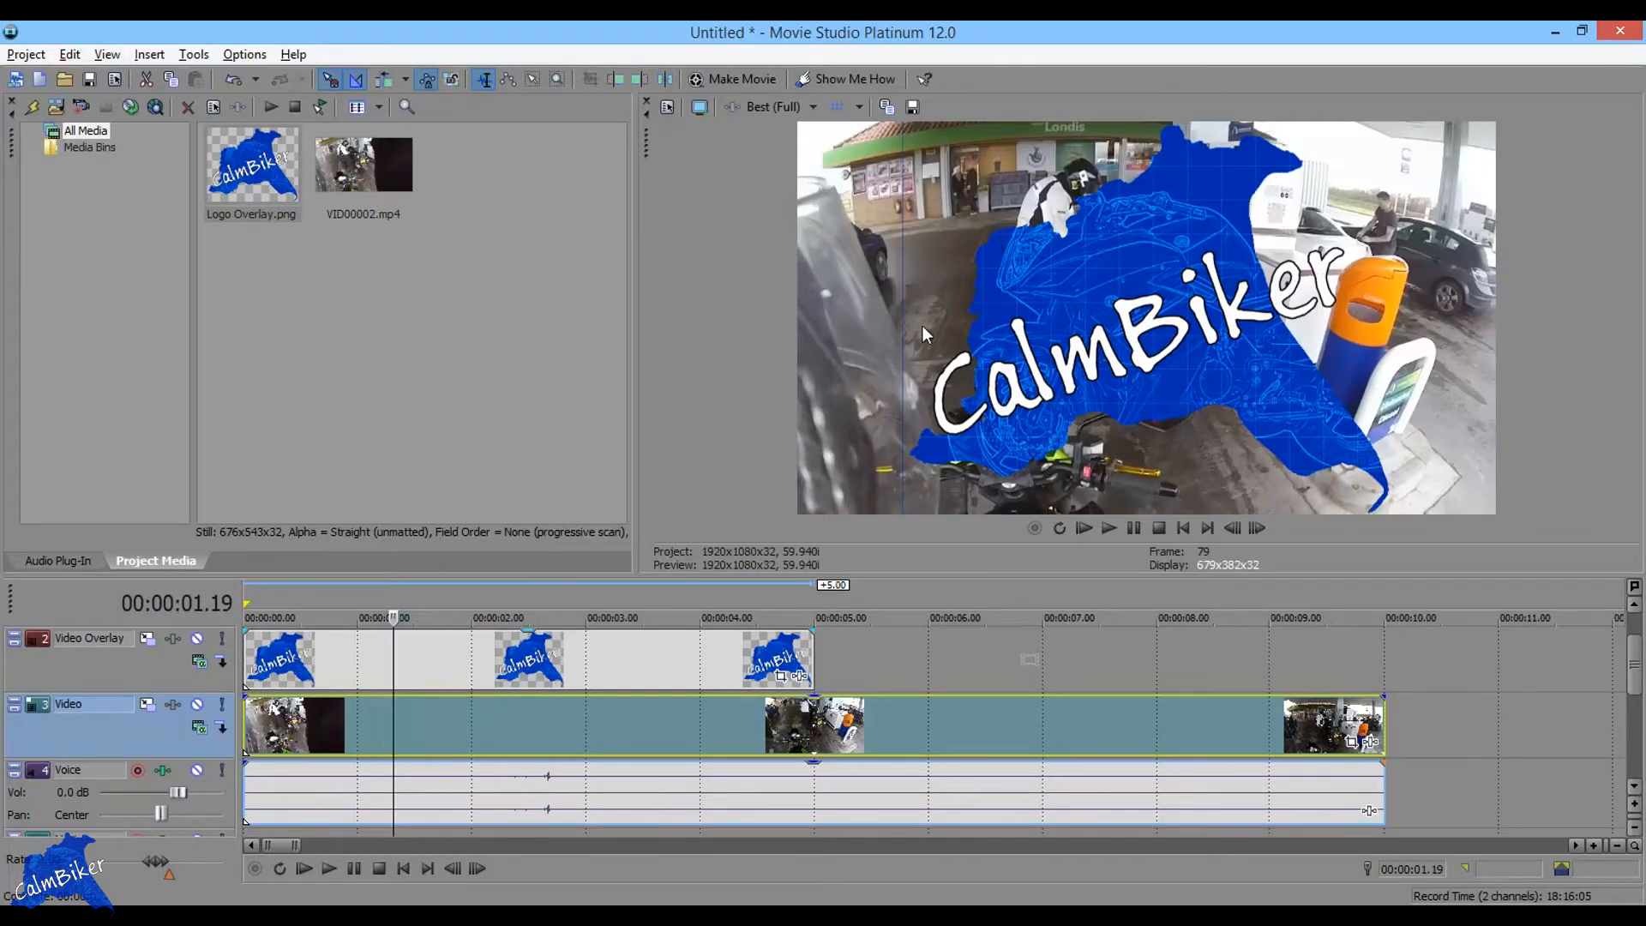
left_click(815, 662)
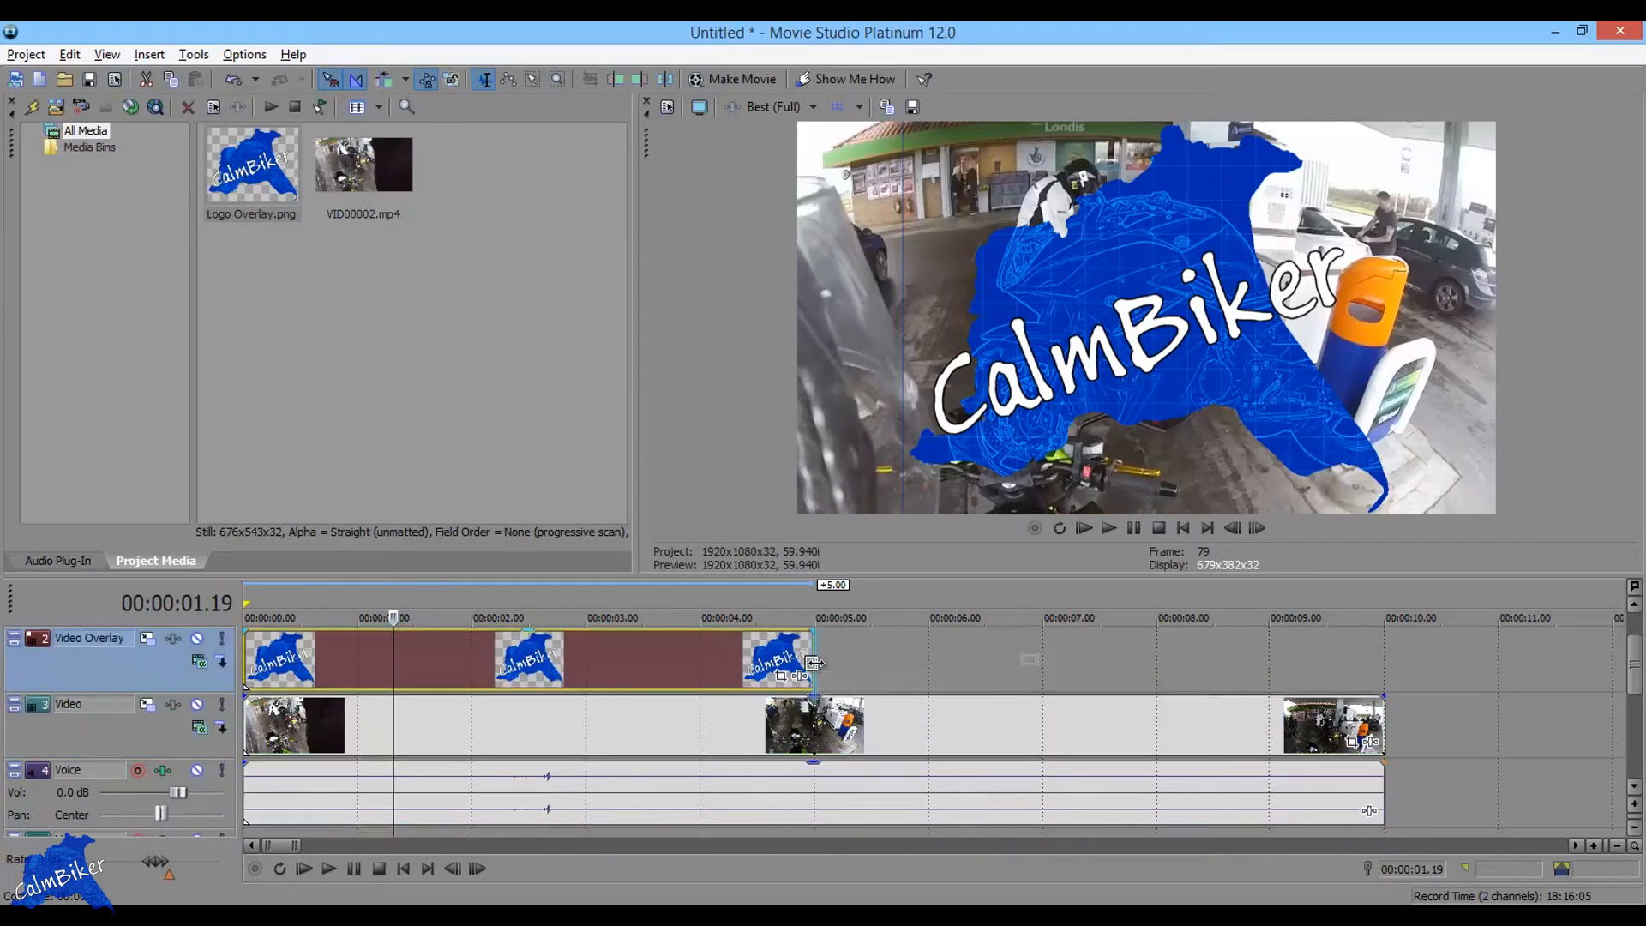
left_click_drag(815, 663, 1385, 653)
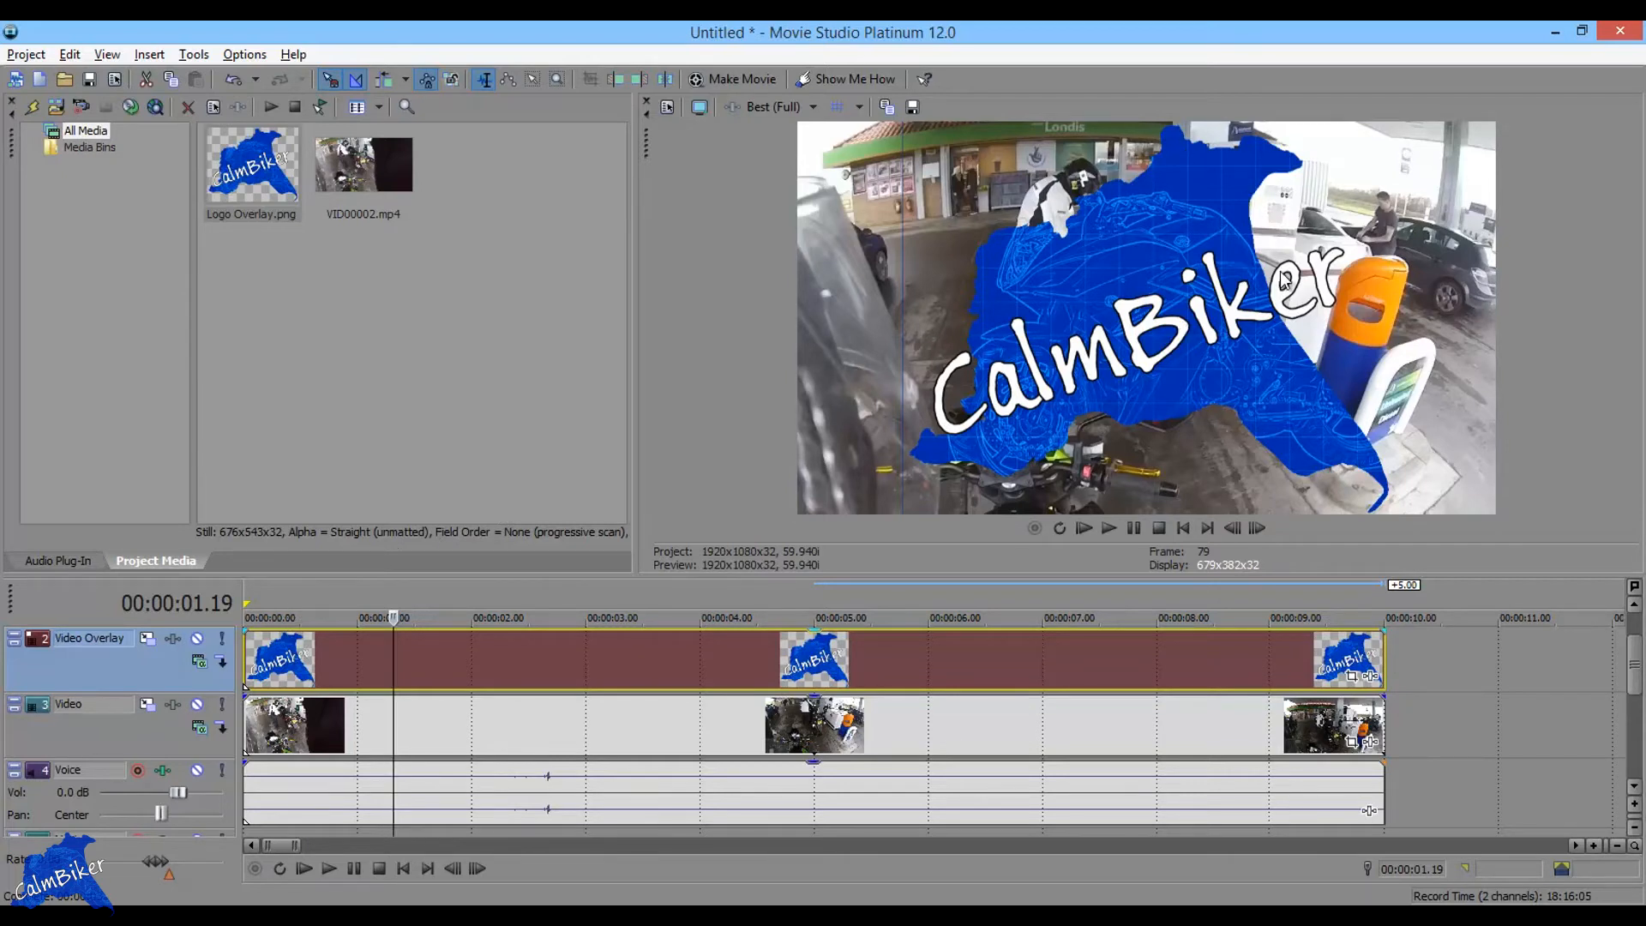
- Open Event Pan/Crop for the logo event and enlarge and shift its crop frame to shrink the logo toward the picture's lower left
left_click(246, 655)
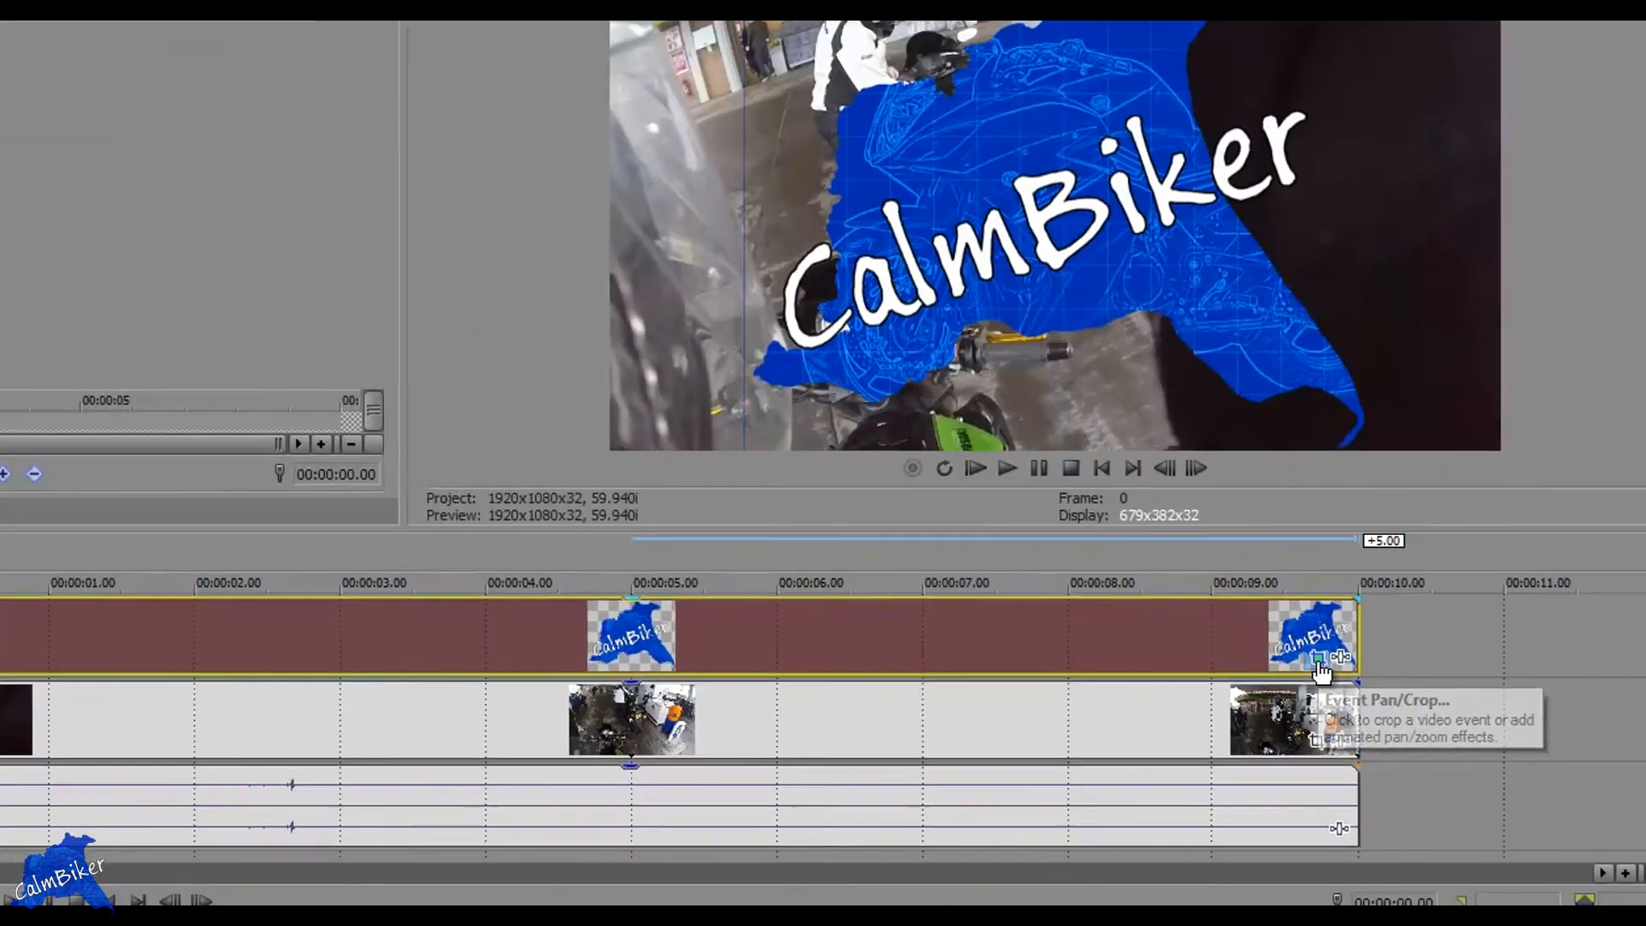
left_click(1151, 571)
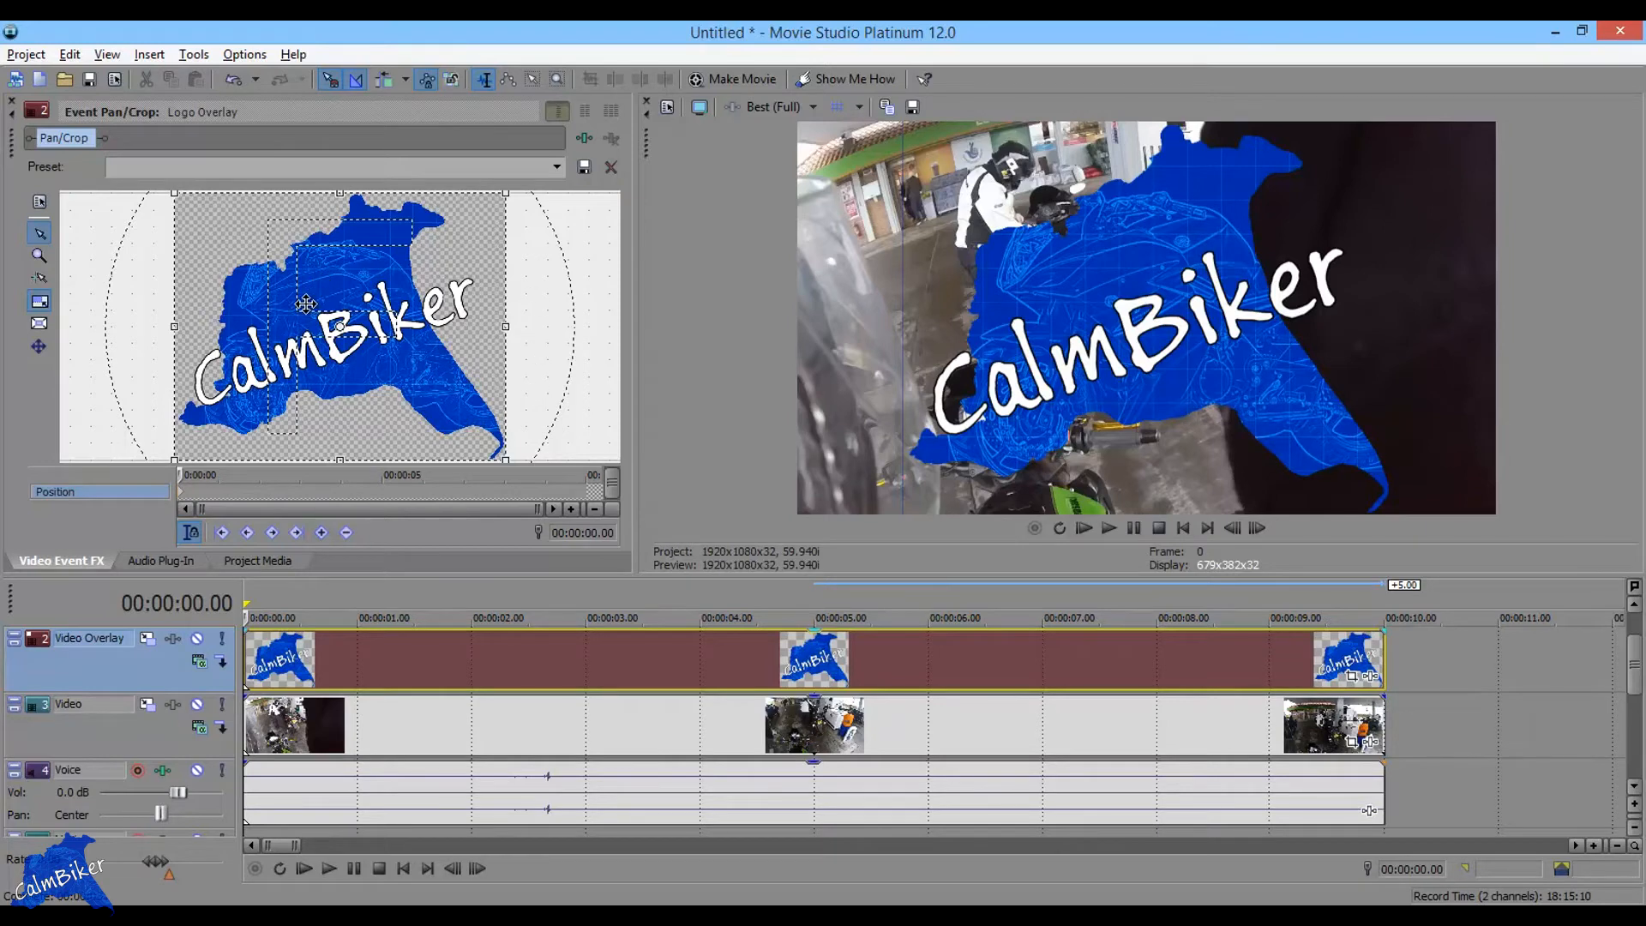
left_click(41, 255)
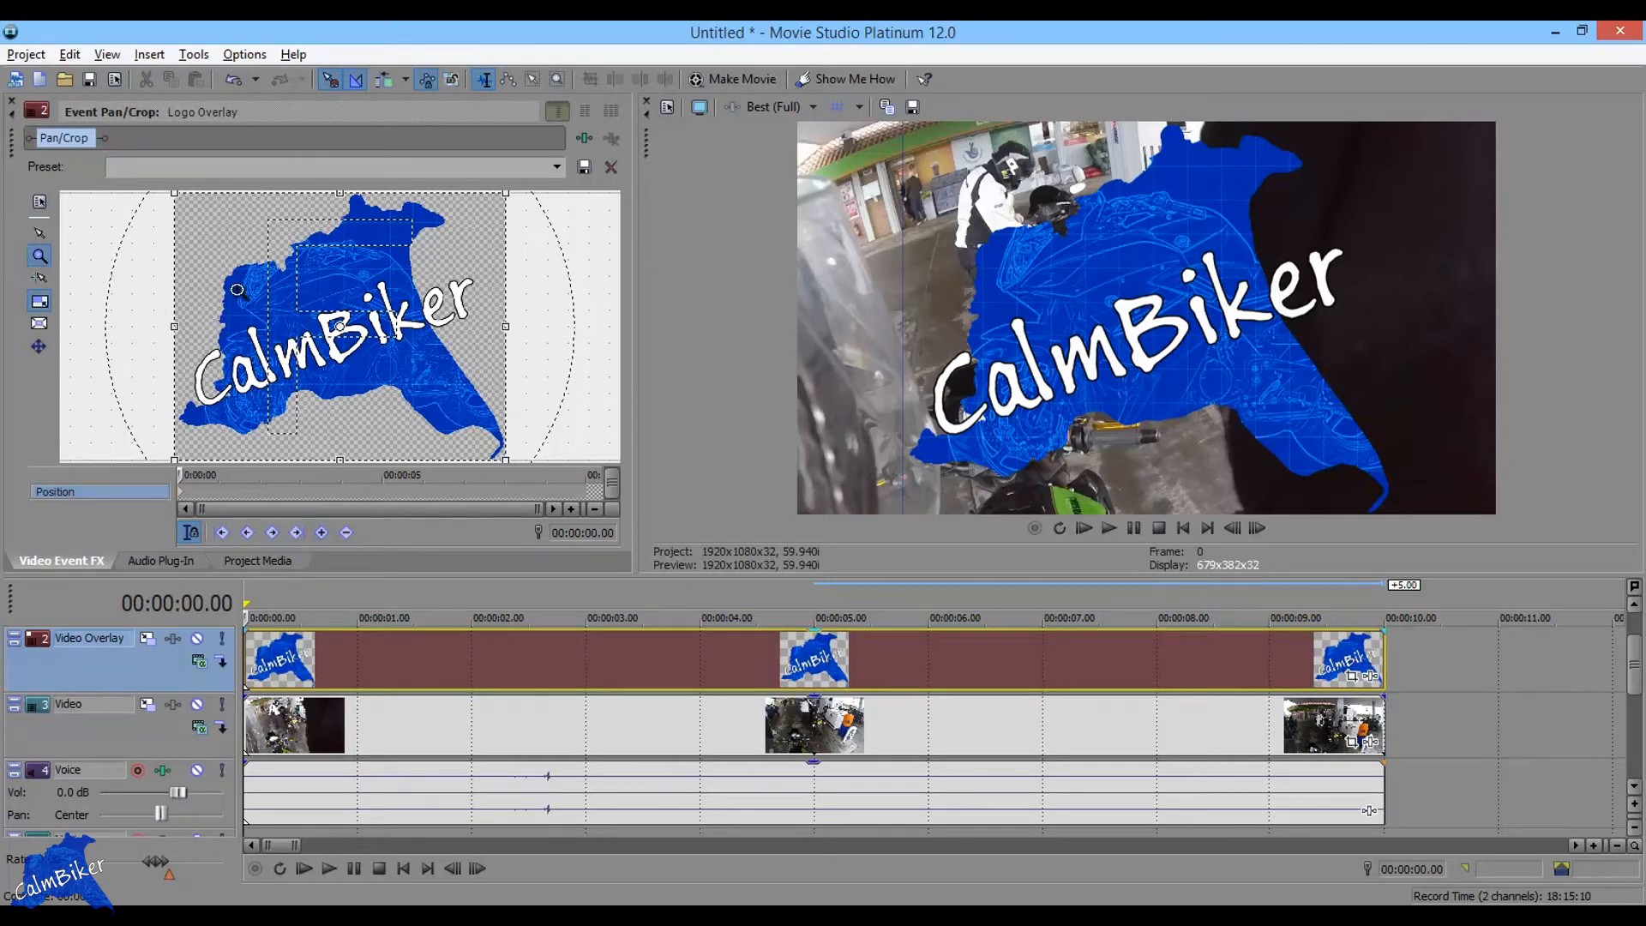
right_click(250, 287)
right_click(388, 303)
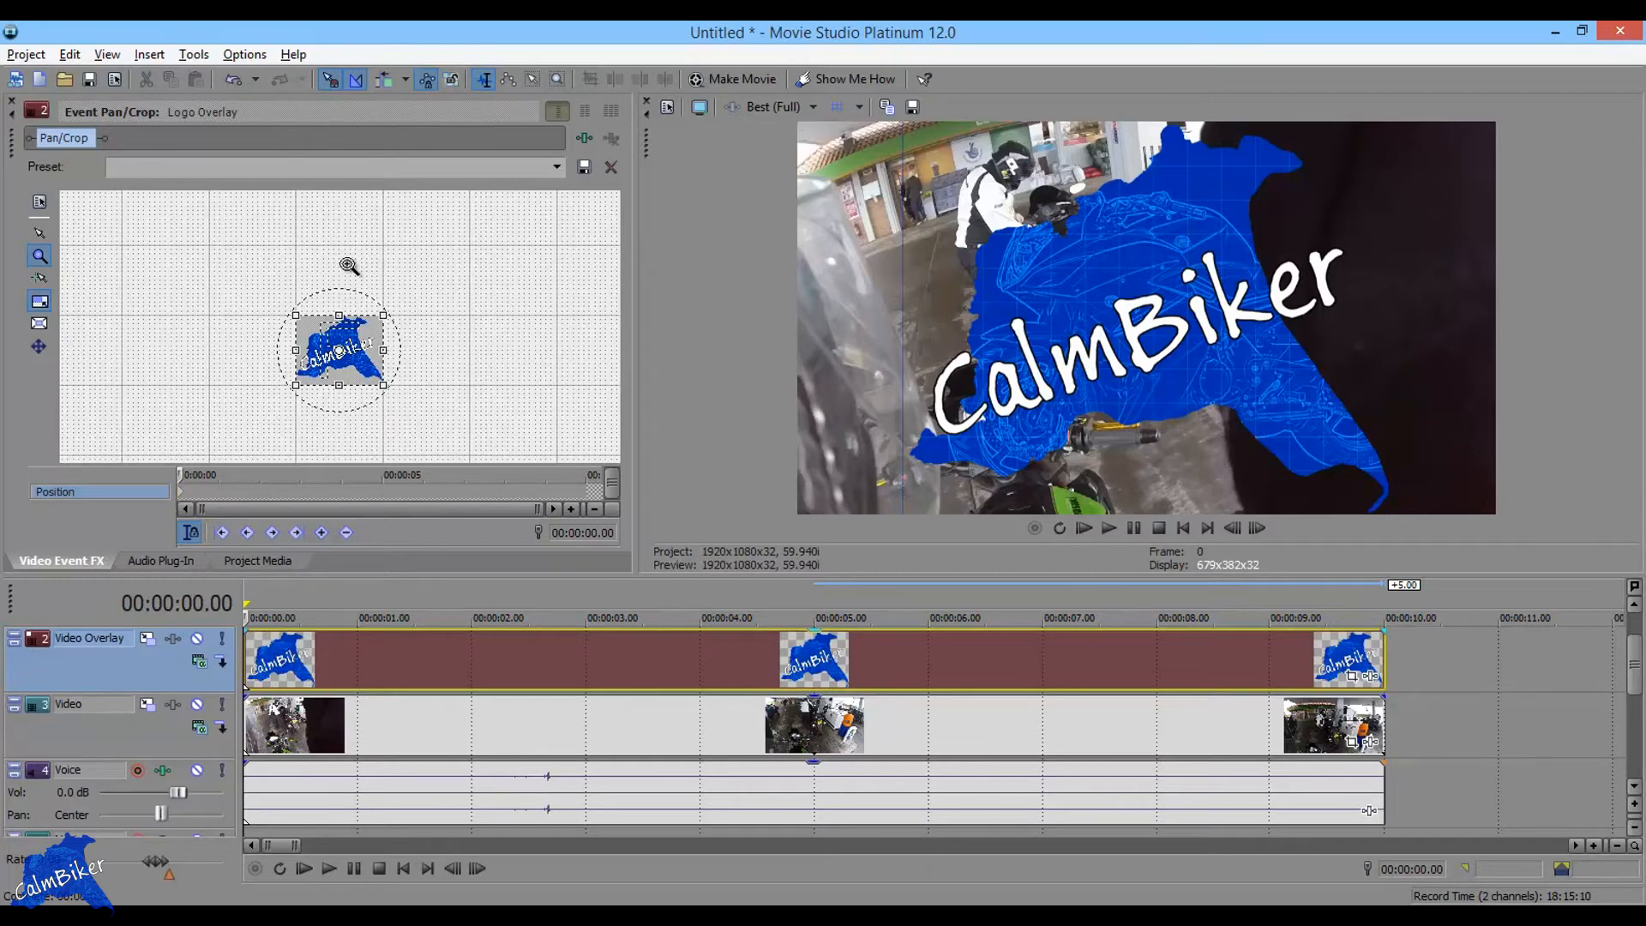
left_click(39, 232)
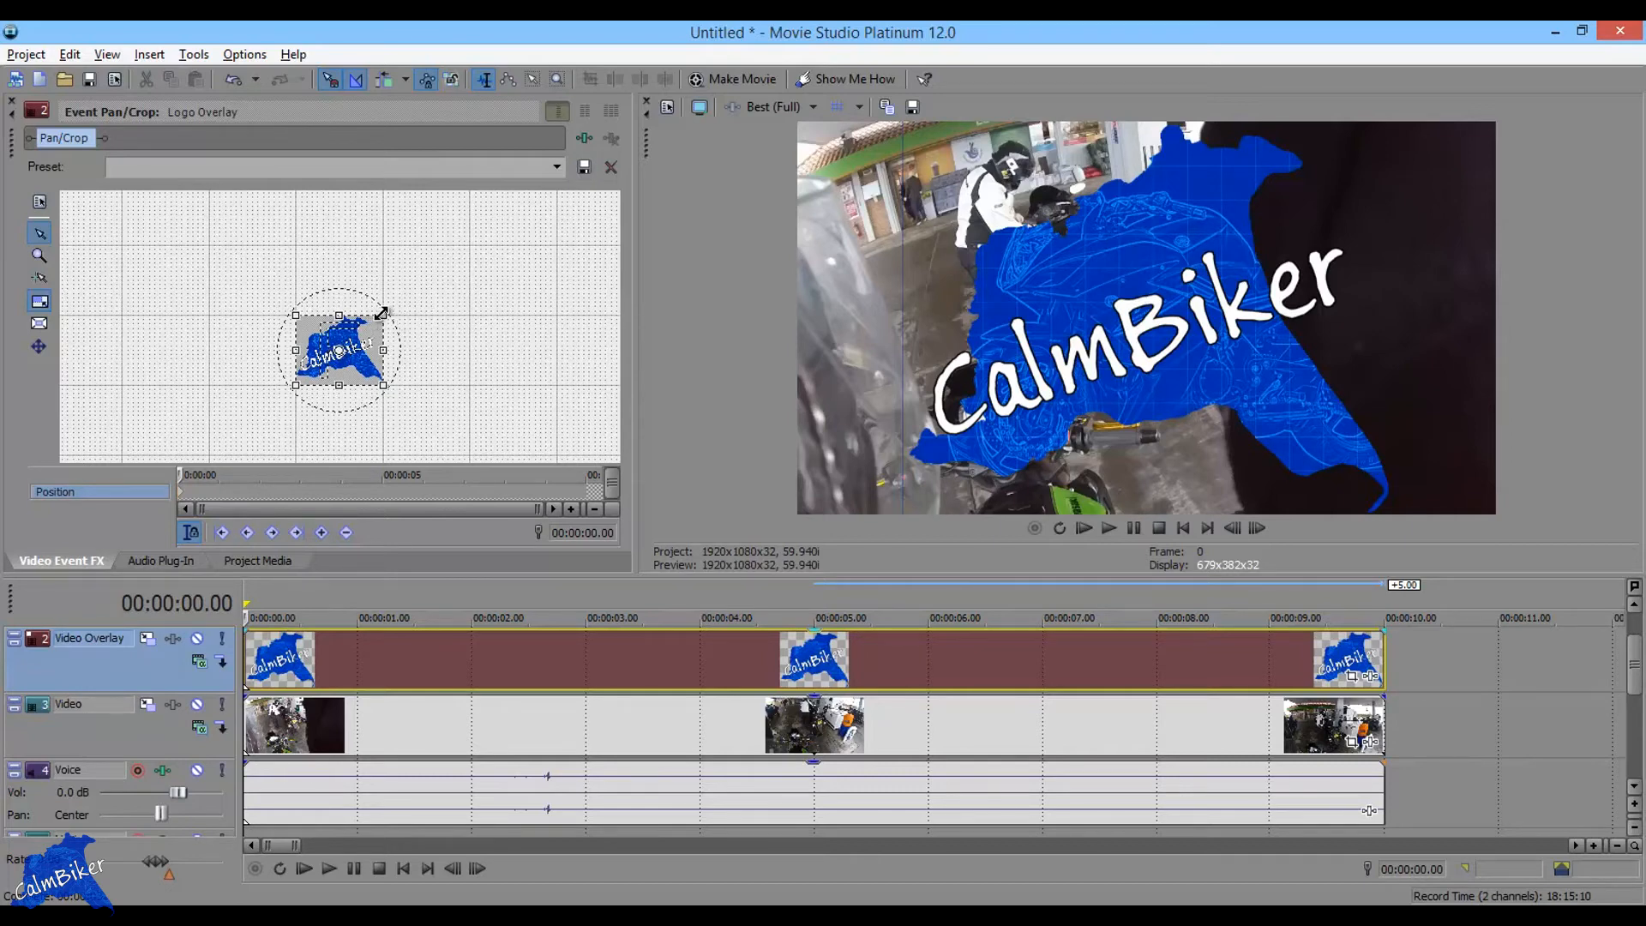
left_click_drag(382, 312, 486, 229)
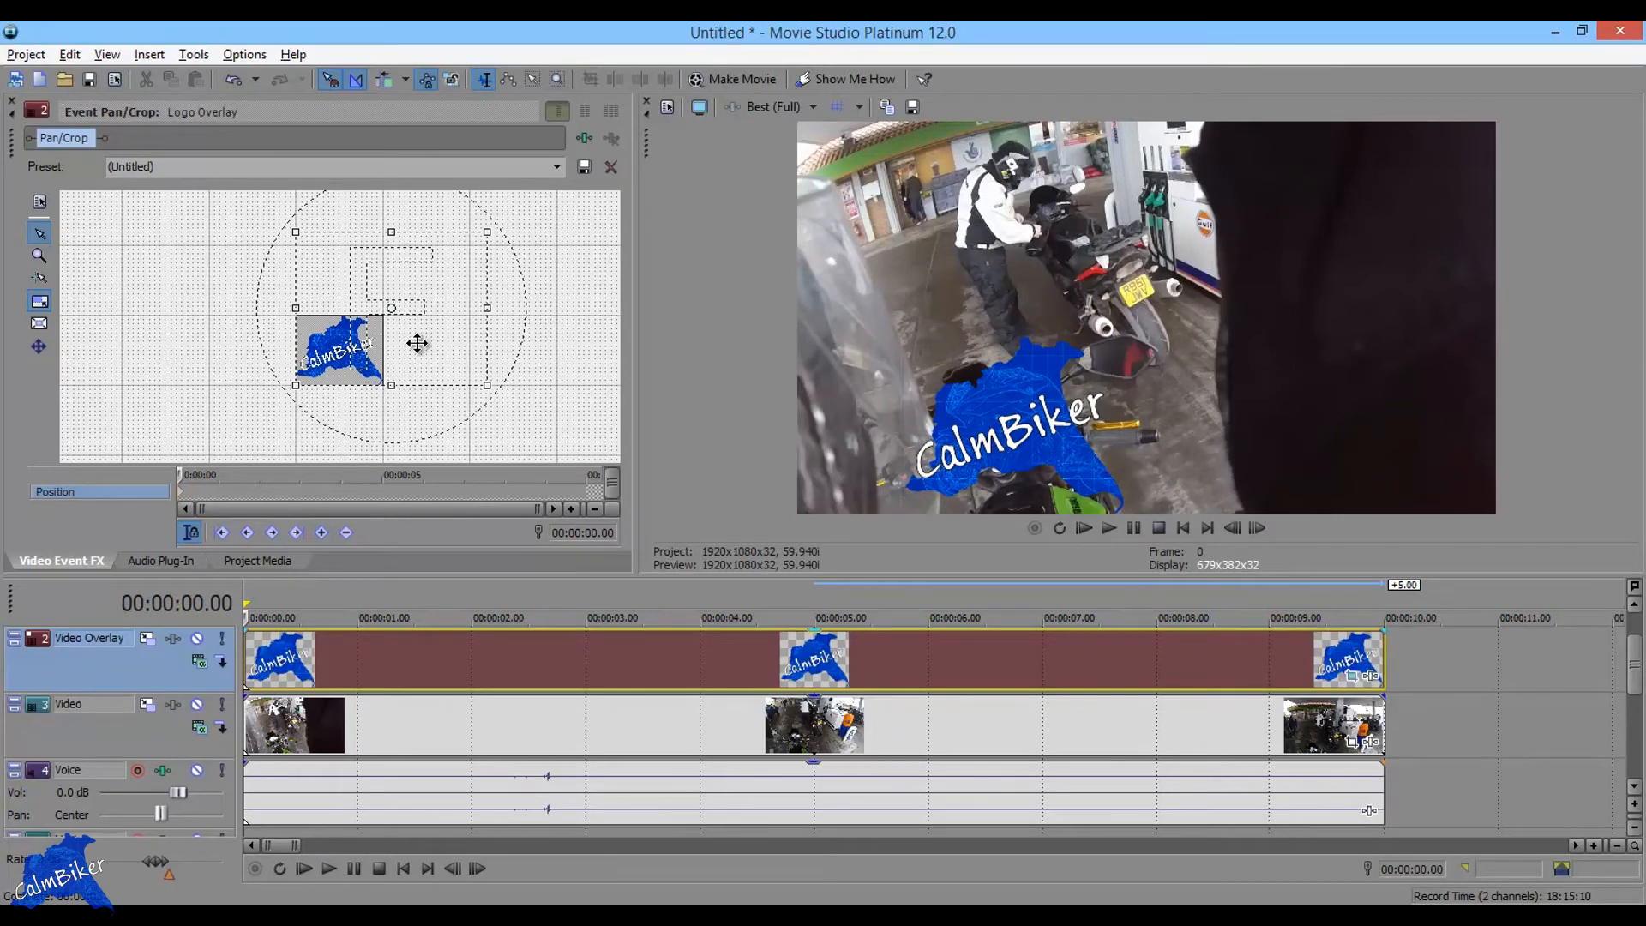
left_click_drag(416, 340, 450, 342)
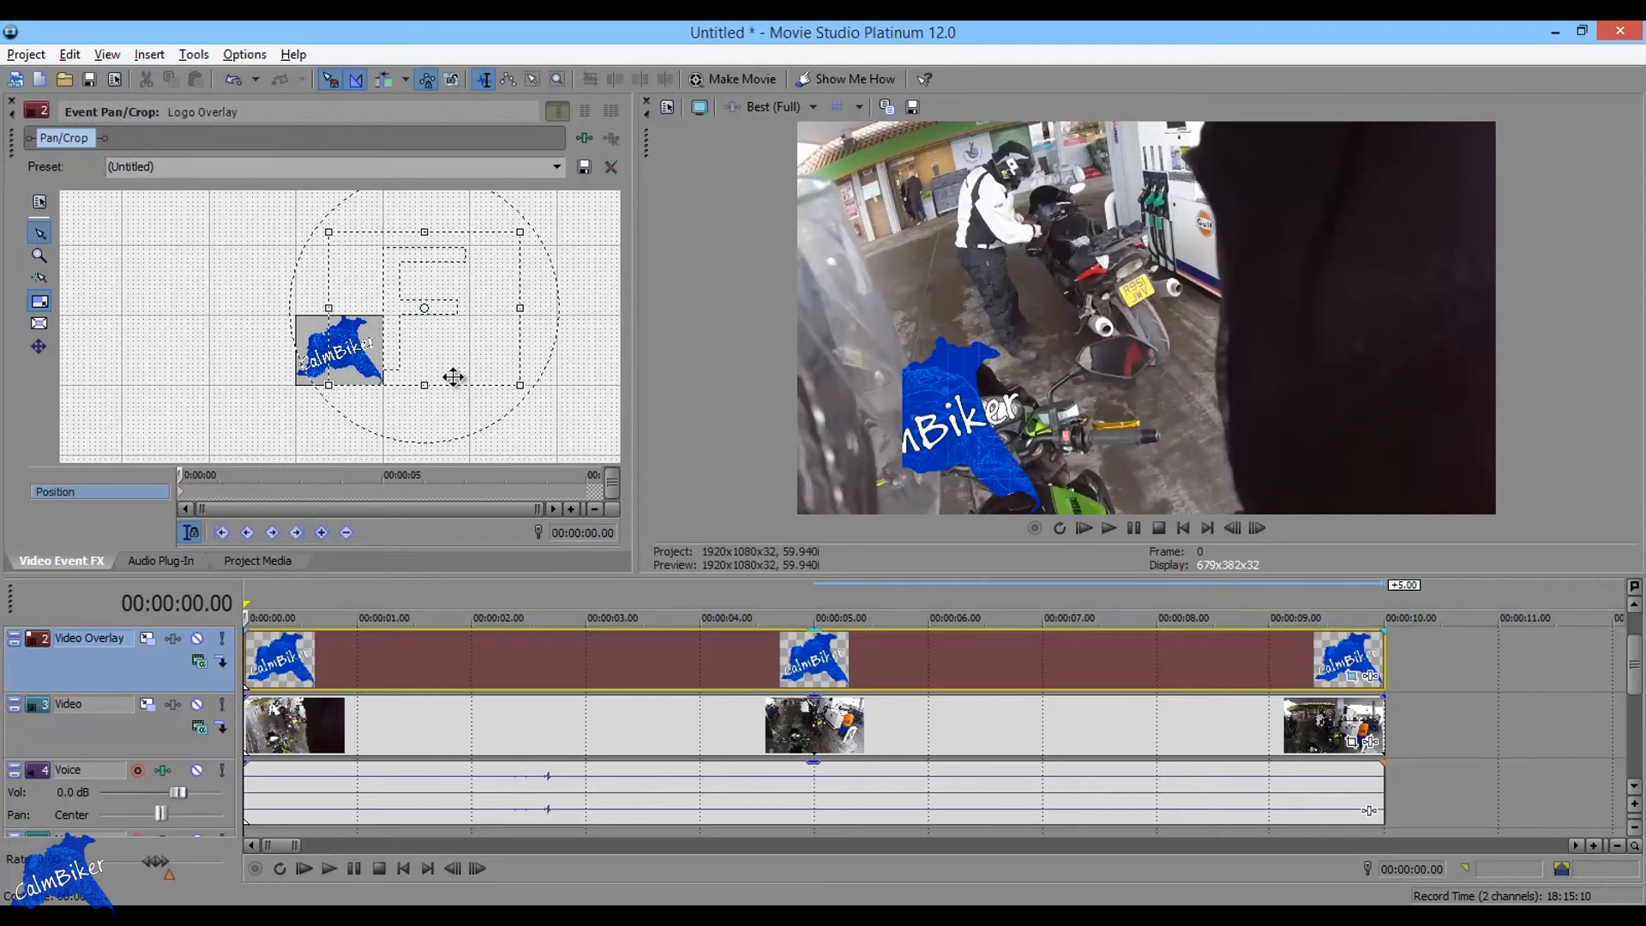
- Match the logo's crop frame to the output aspect and resize and position it so a small logo sits in the picture's lower-left corner
right_click(390, 338)
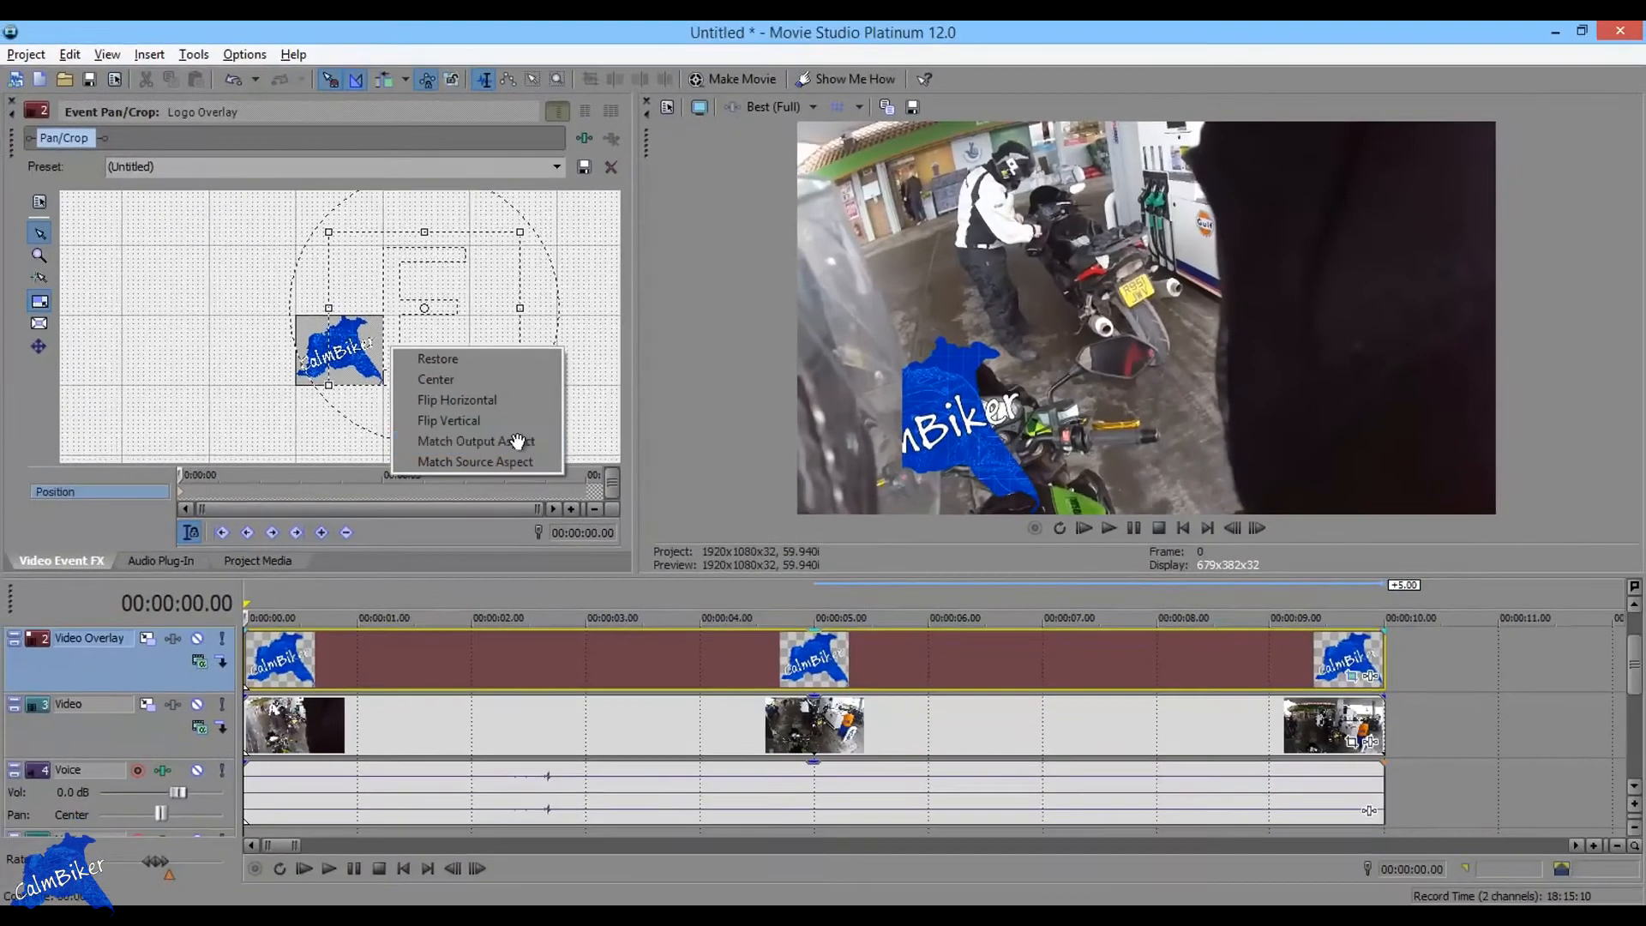
left_click(1063, 591)
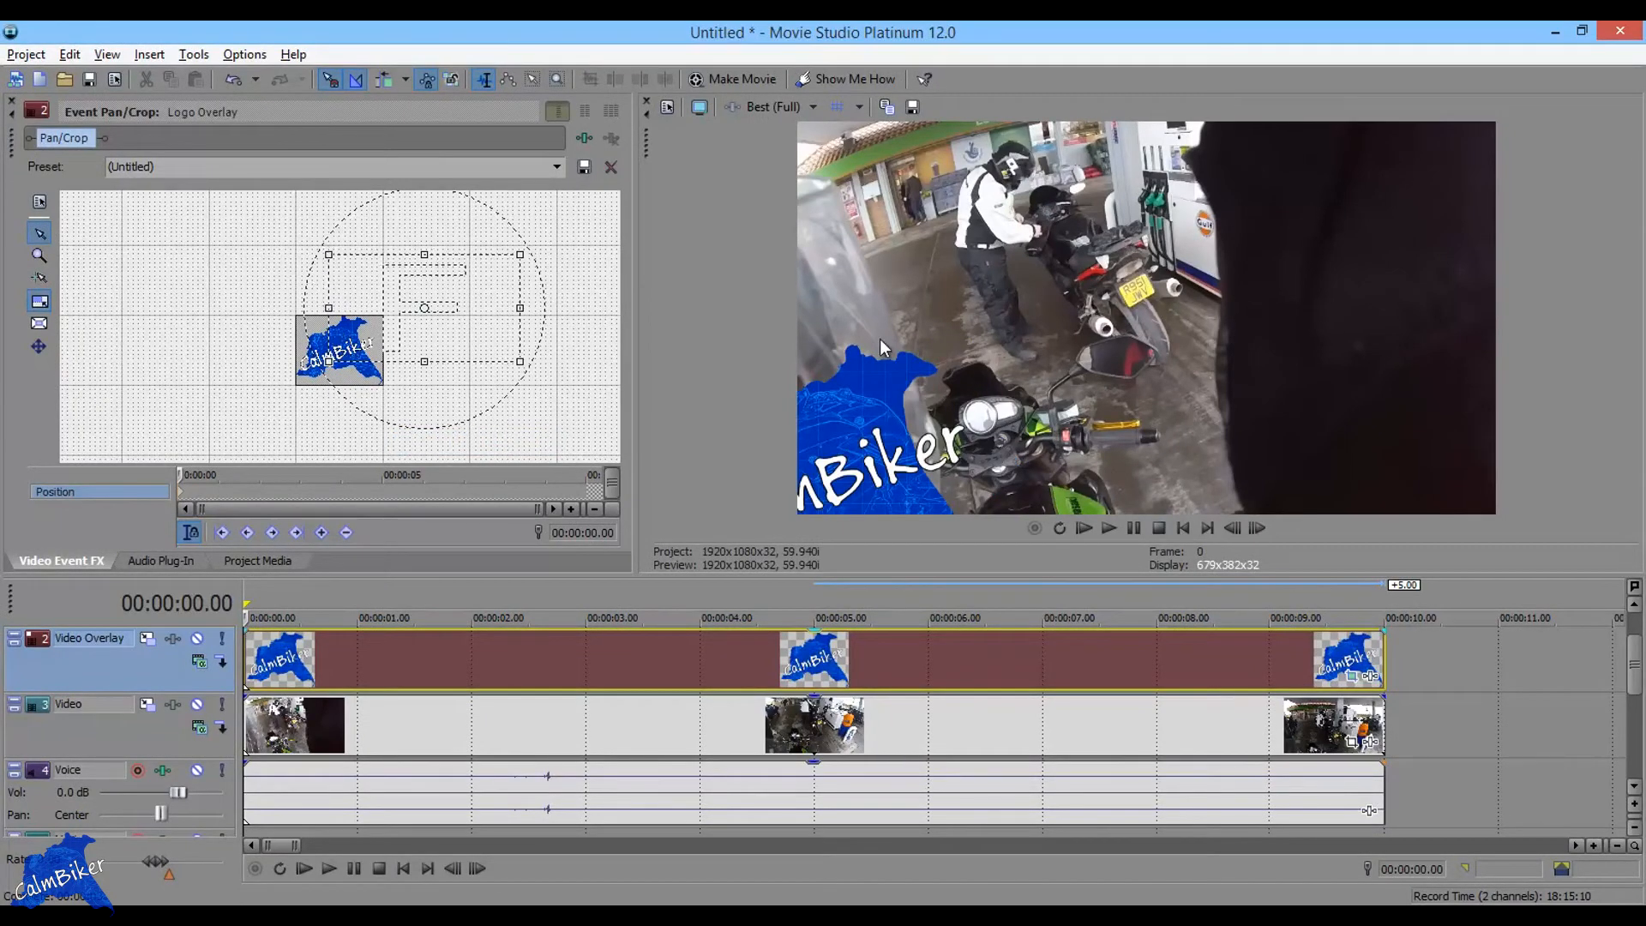
left_click_drag(489, 275, 463, 297)
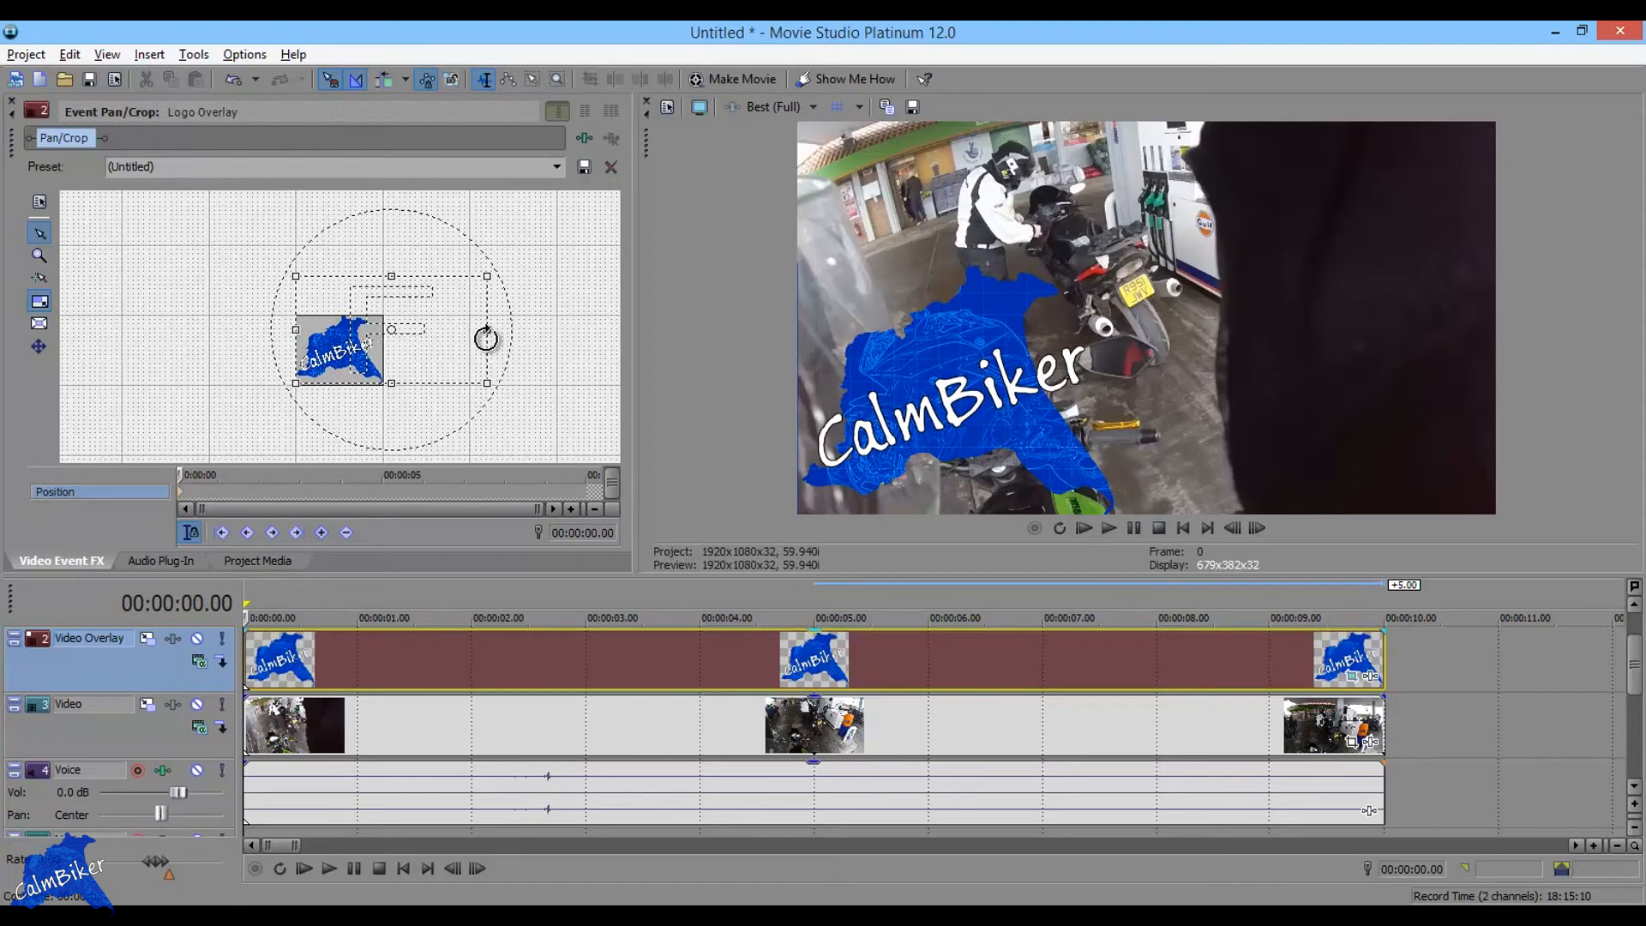
left_click_drag(498, 274, 913, 35)
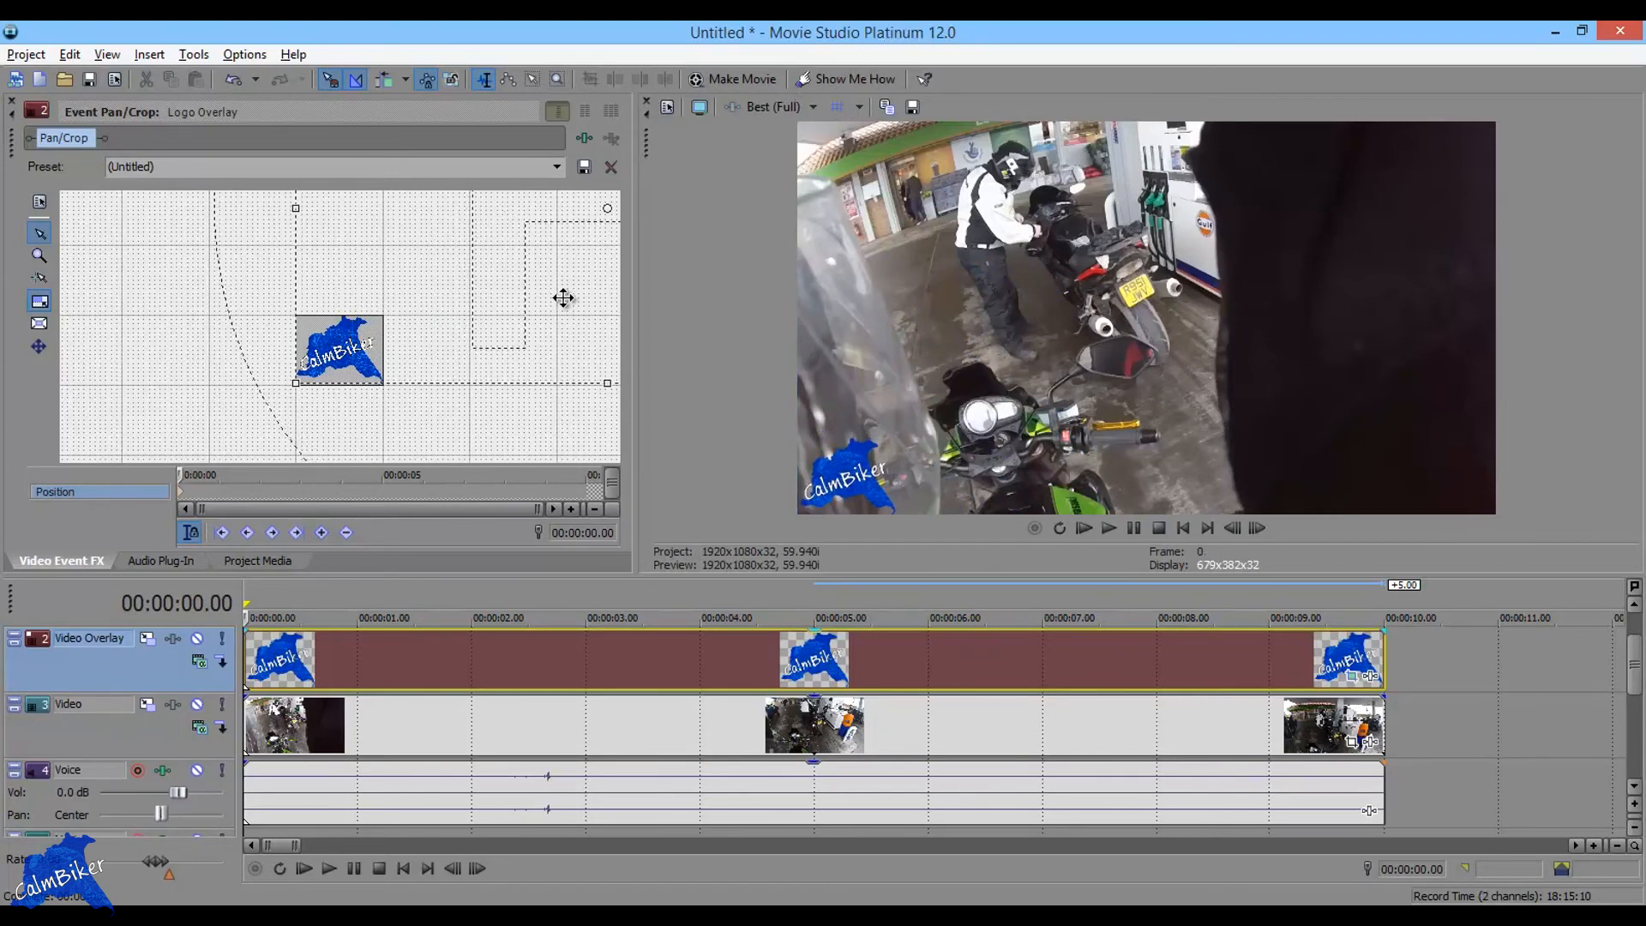
left_click_drag(585, 263, 579, 270)
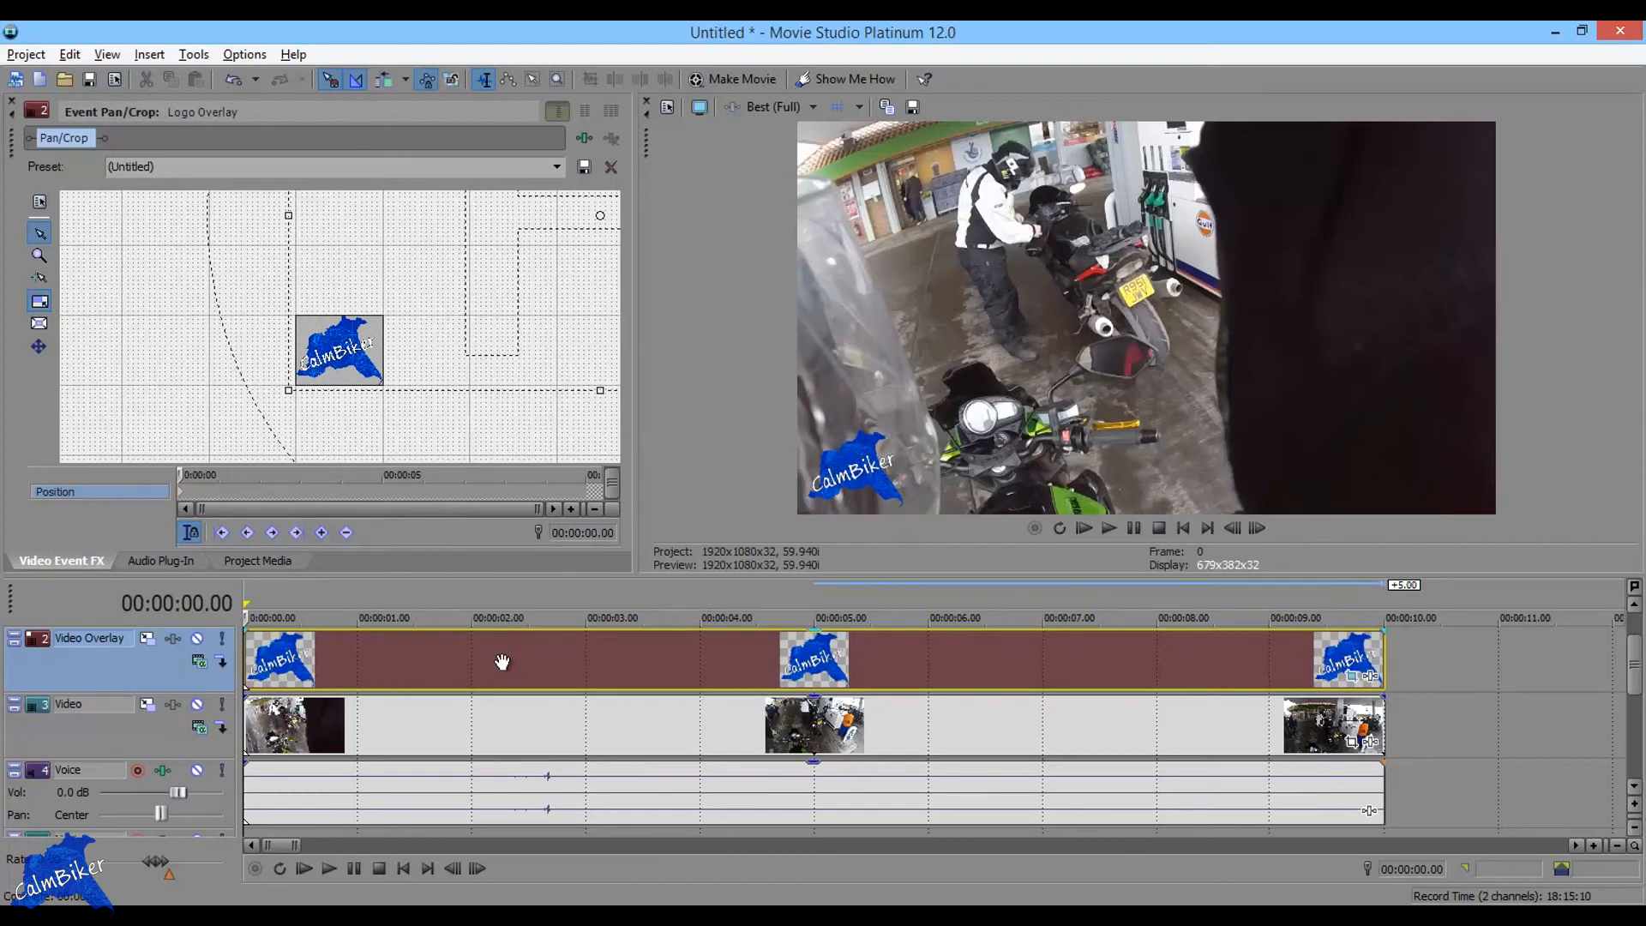
left_click(406, 720)
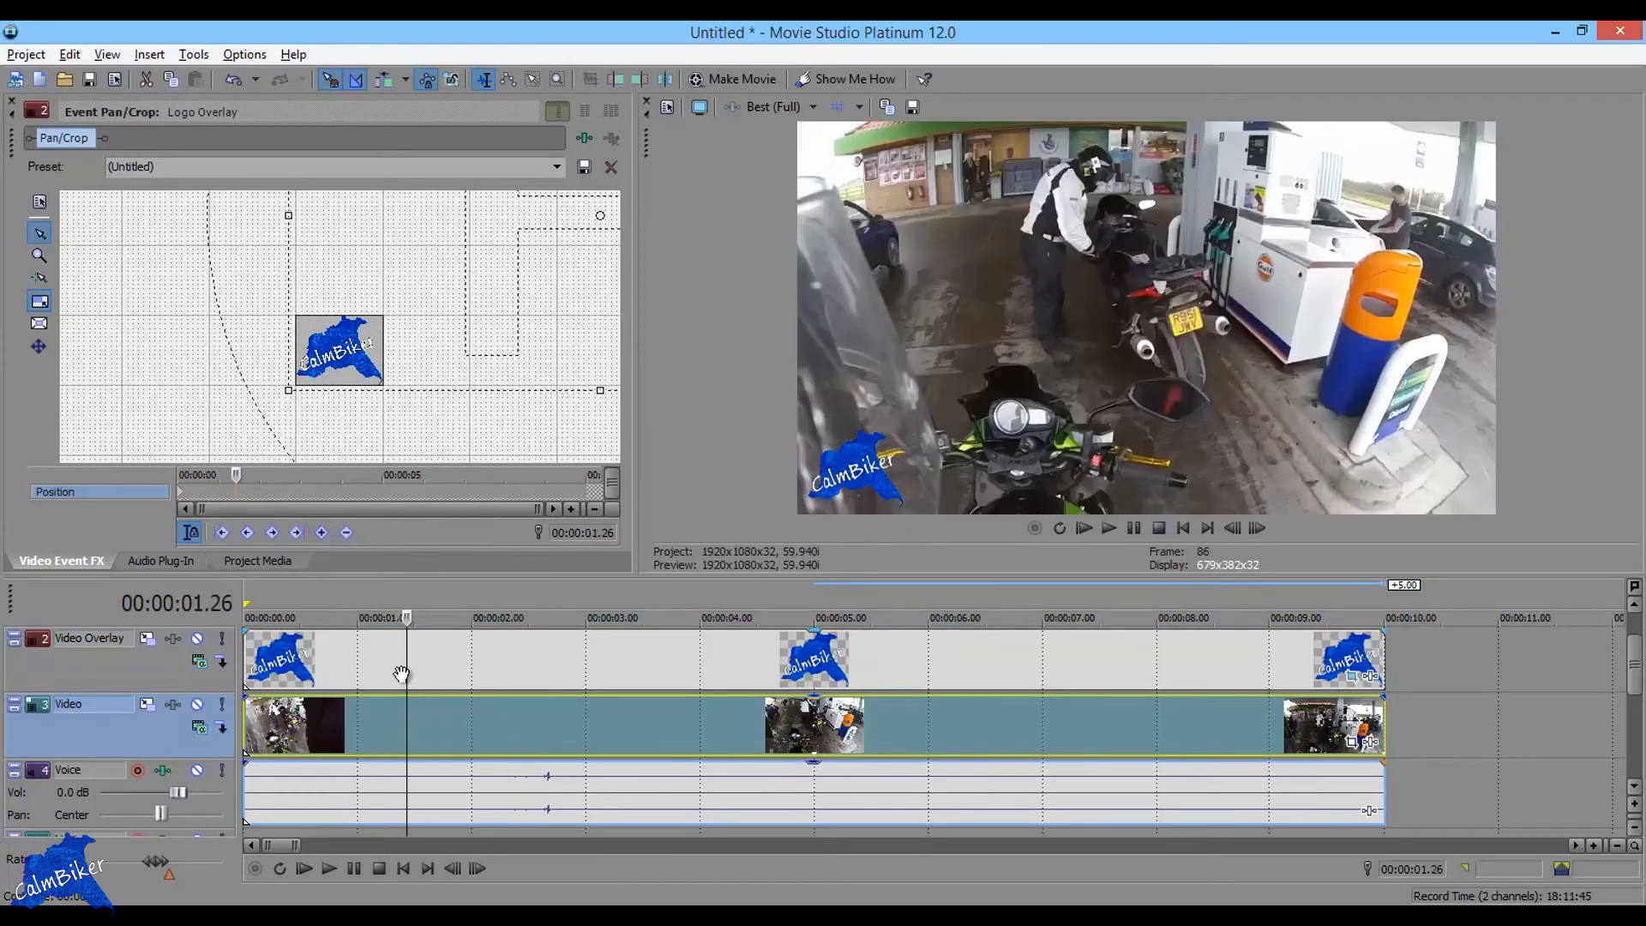
left_click_drag(406, 671, 877, 674)
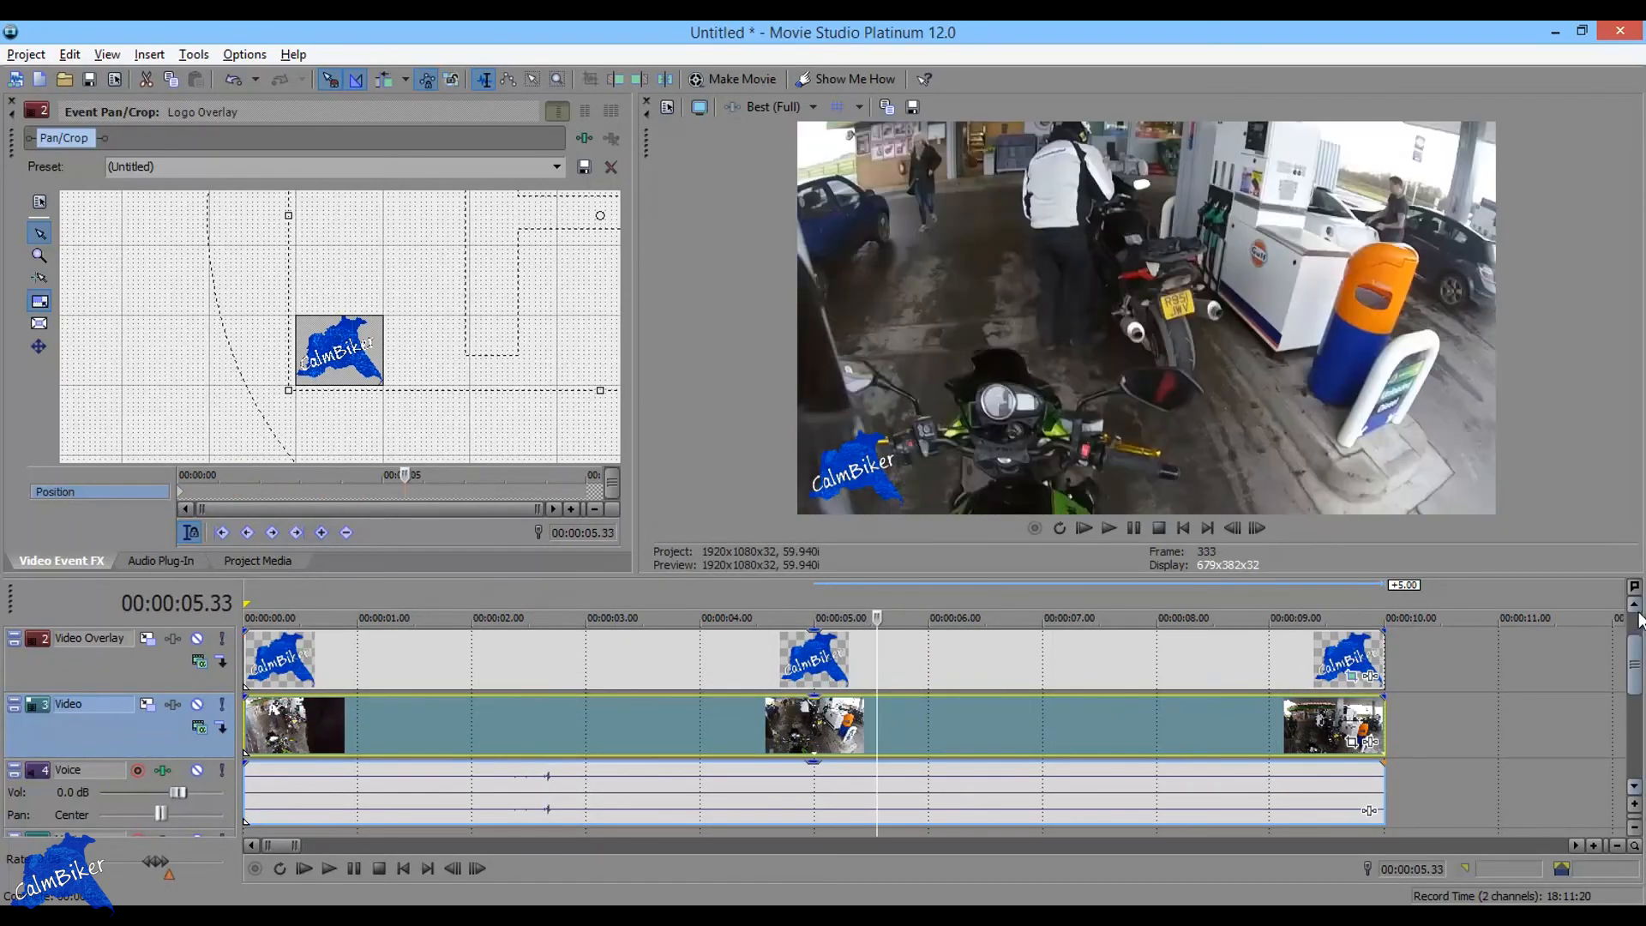
- Add a second copy of Logo Overlay.png to the Text track just before the 1-second mark and delete it again
left_click(1635, 609)
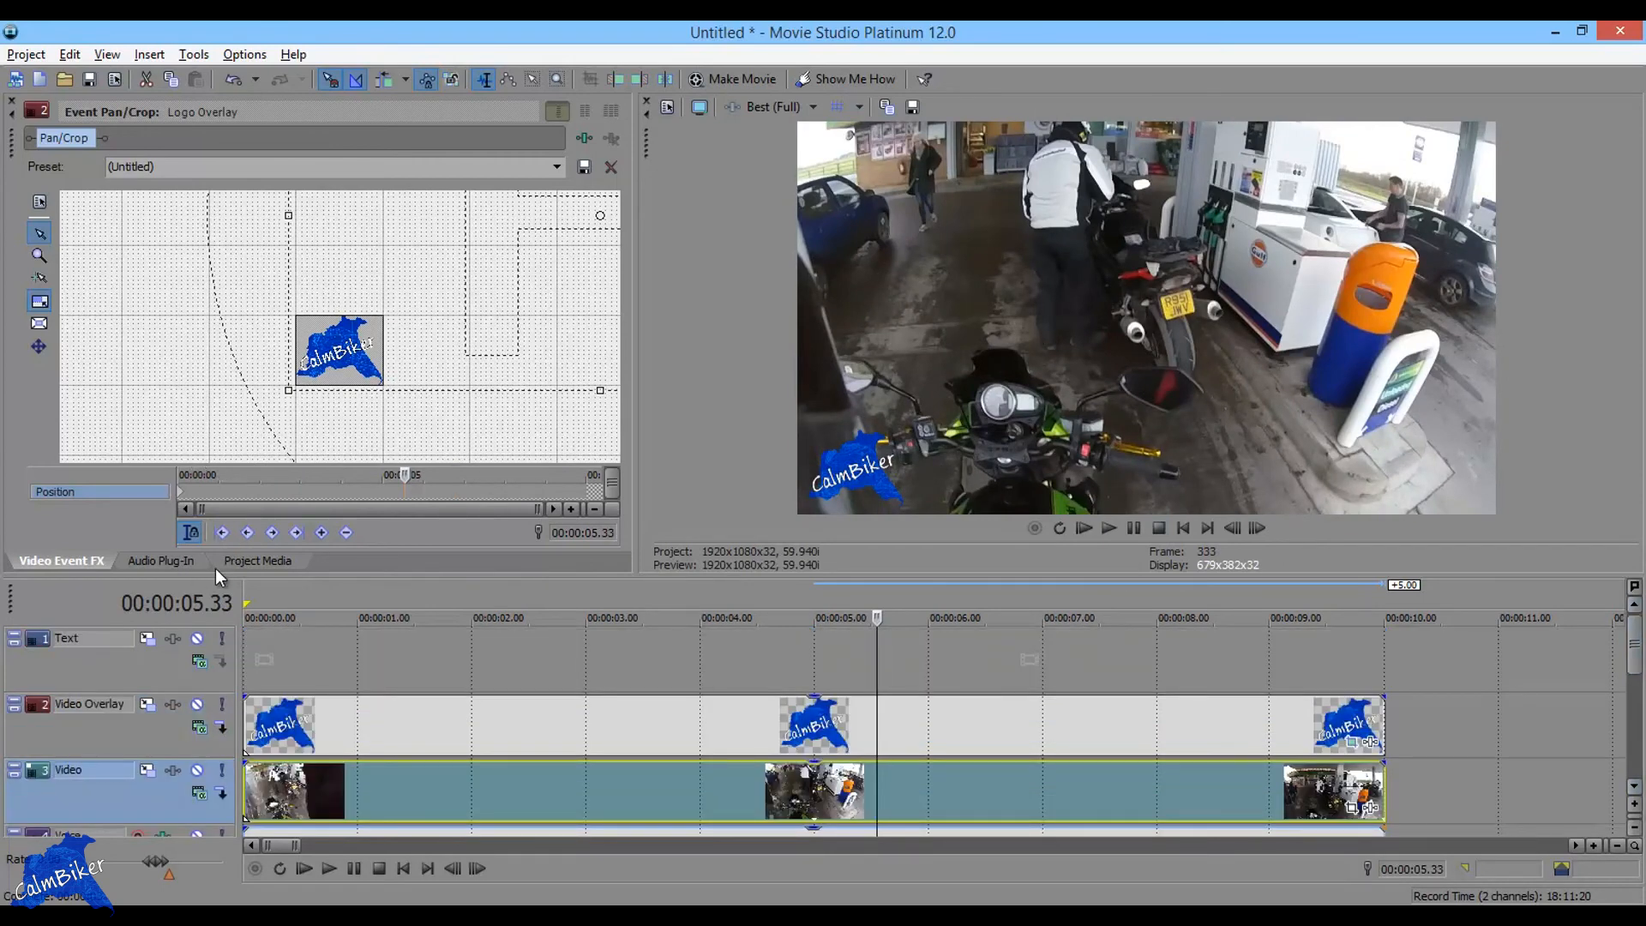
left_click(252, 563)
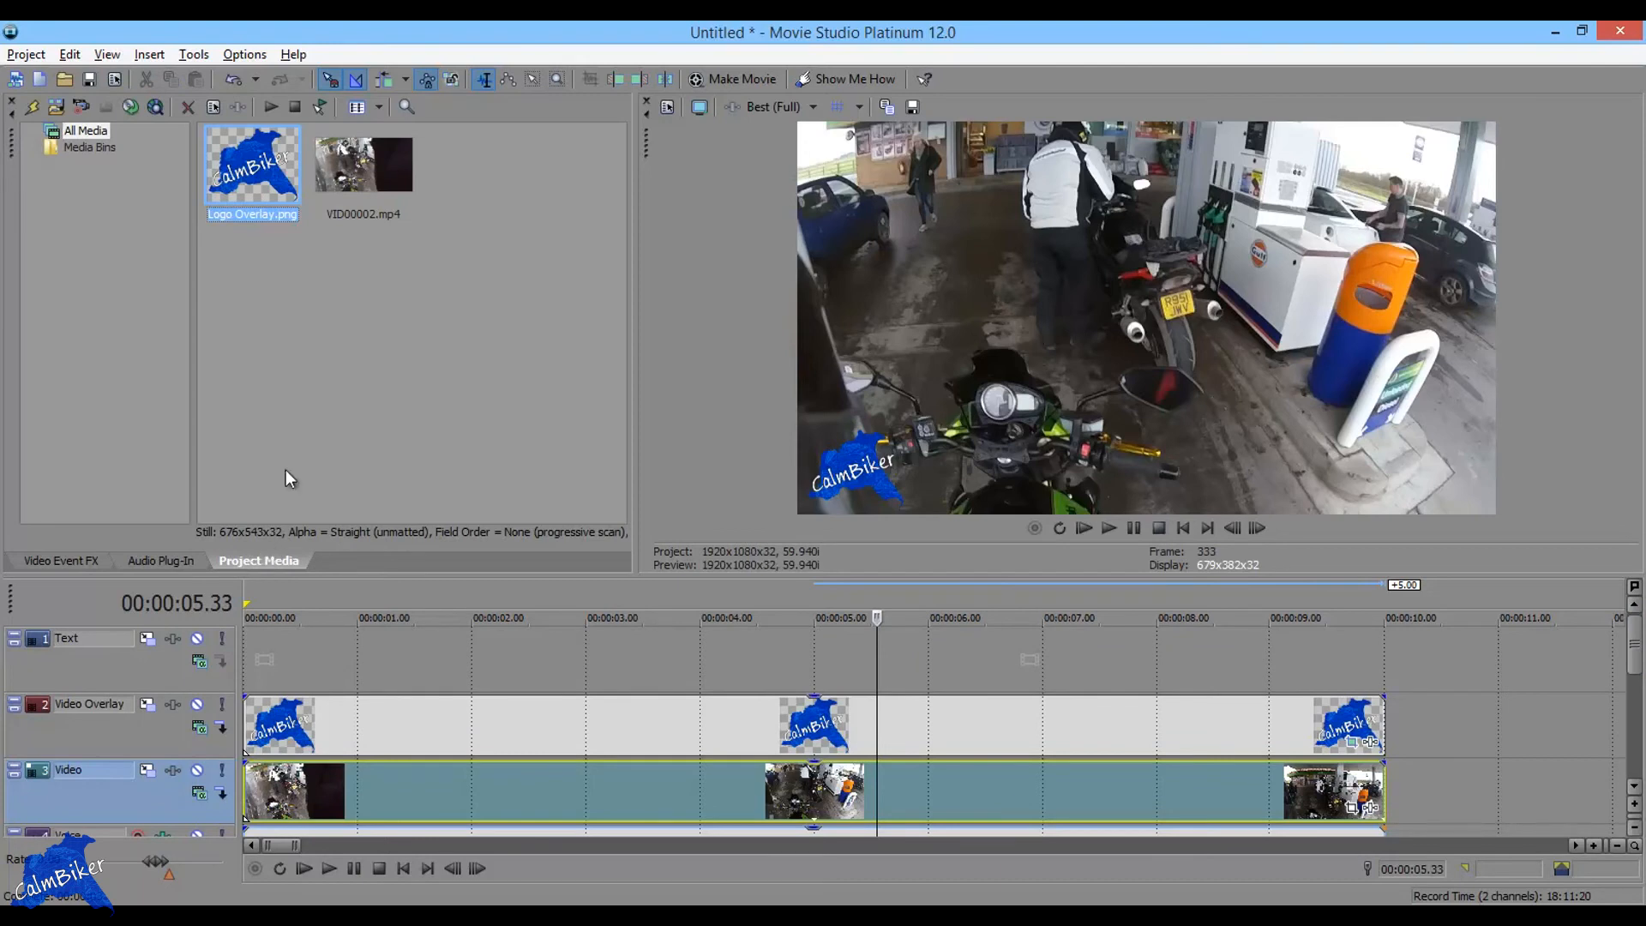
left_click_drag(264, 167, 350, 652)
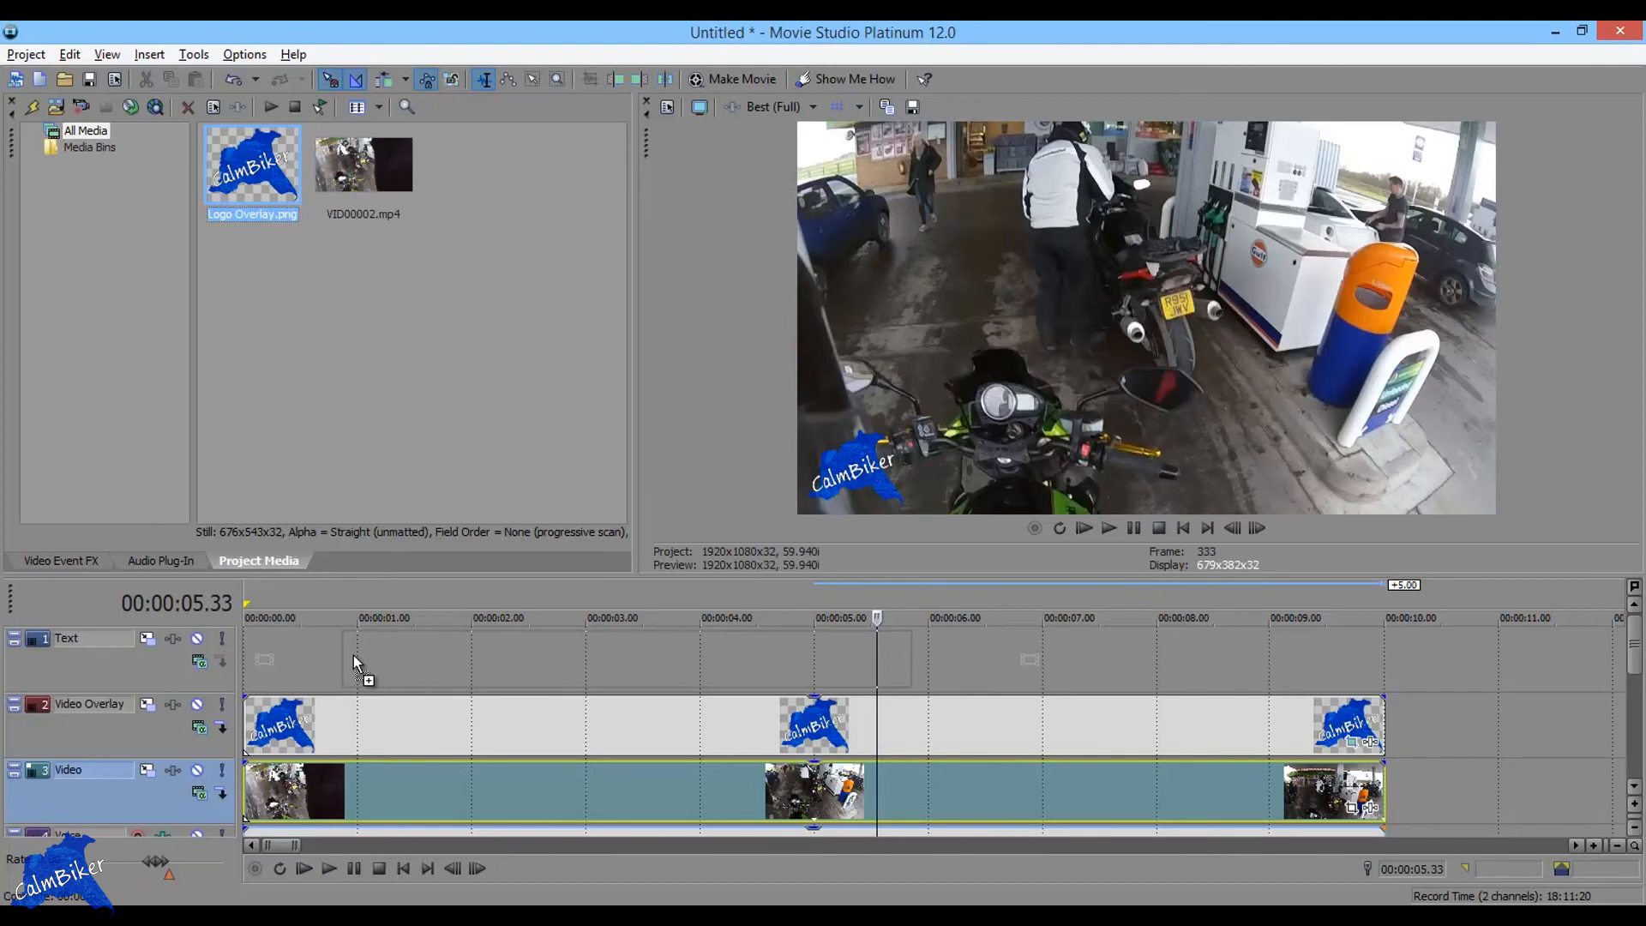
left_click_drag(353, 655, 354, 655)
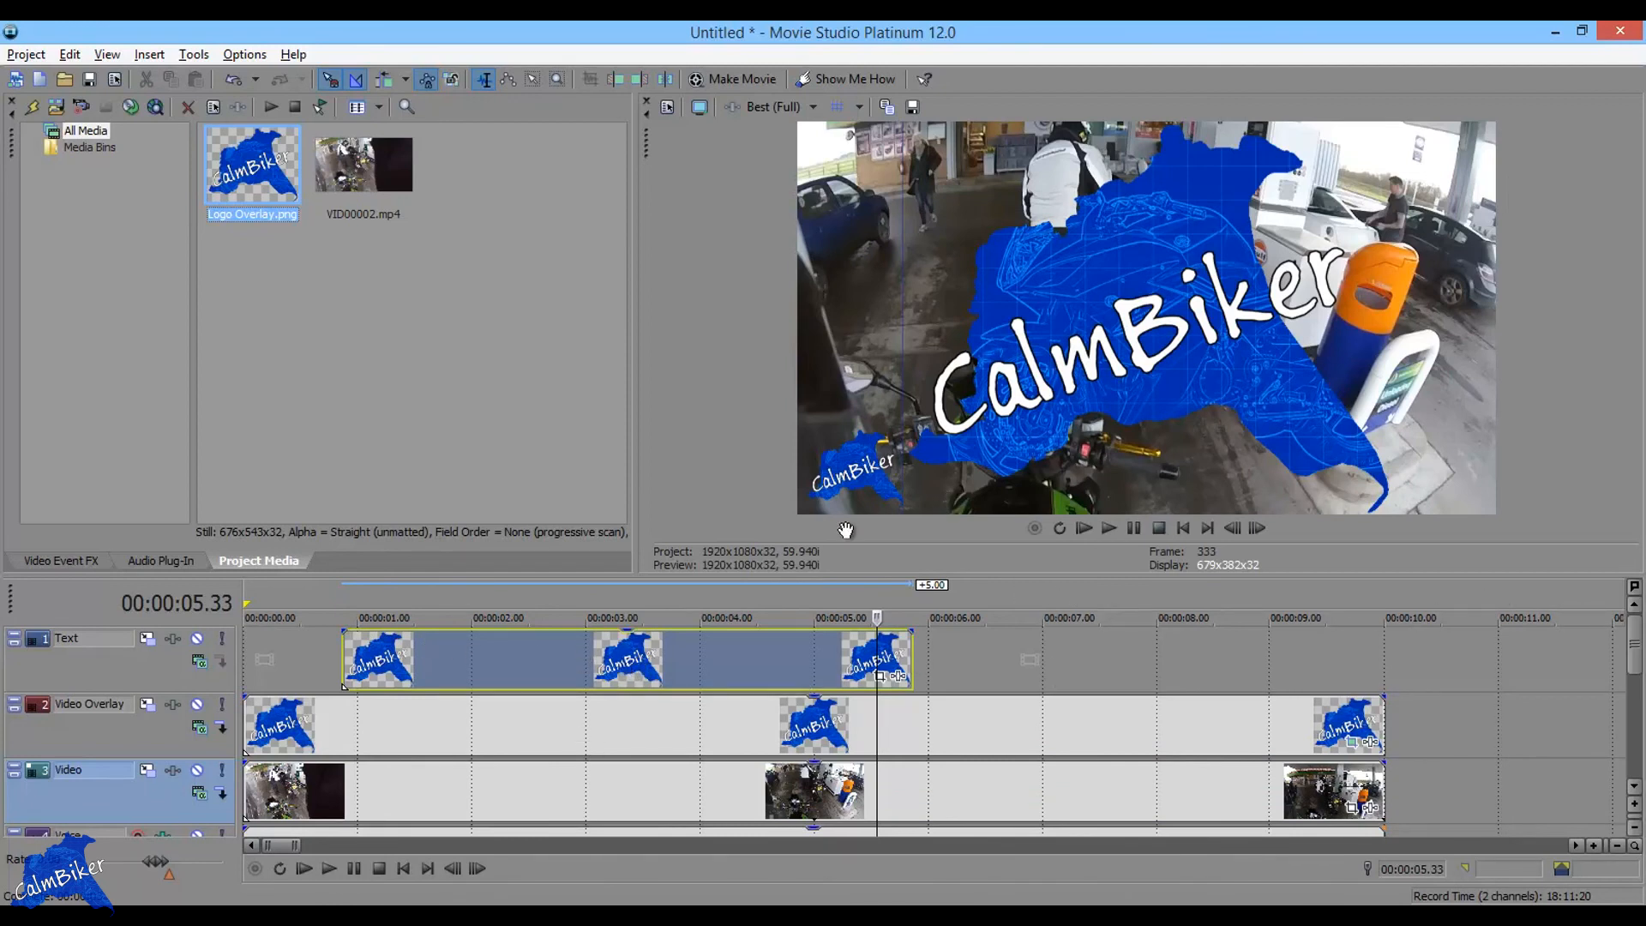
left_click(504, 667)
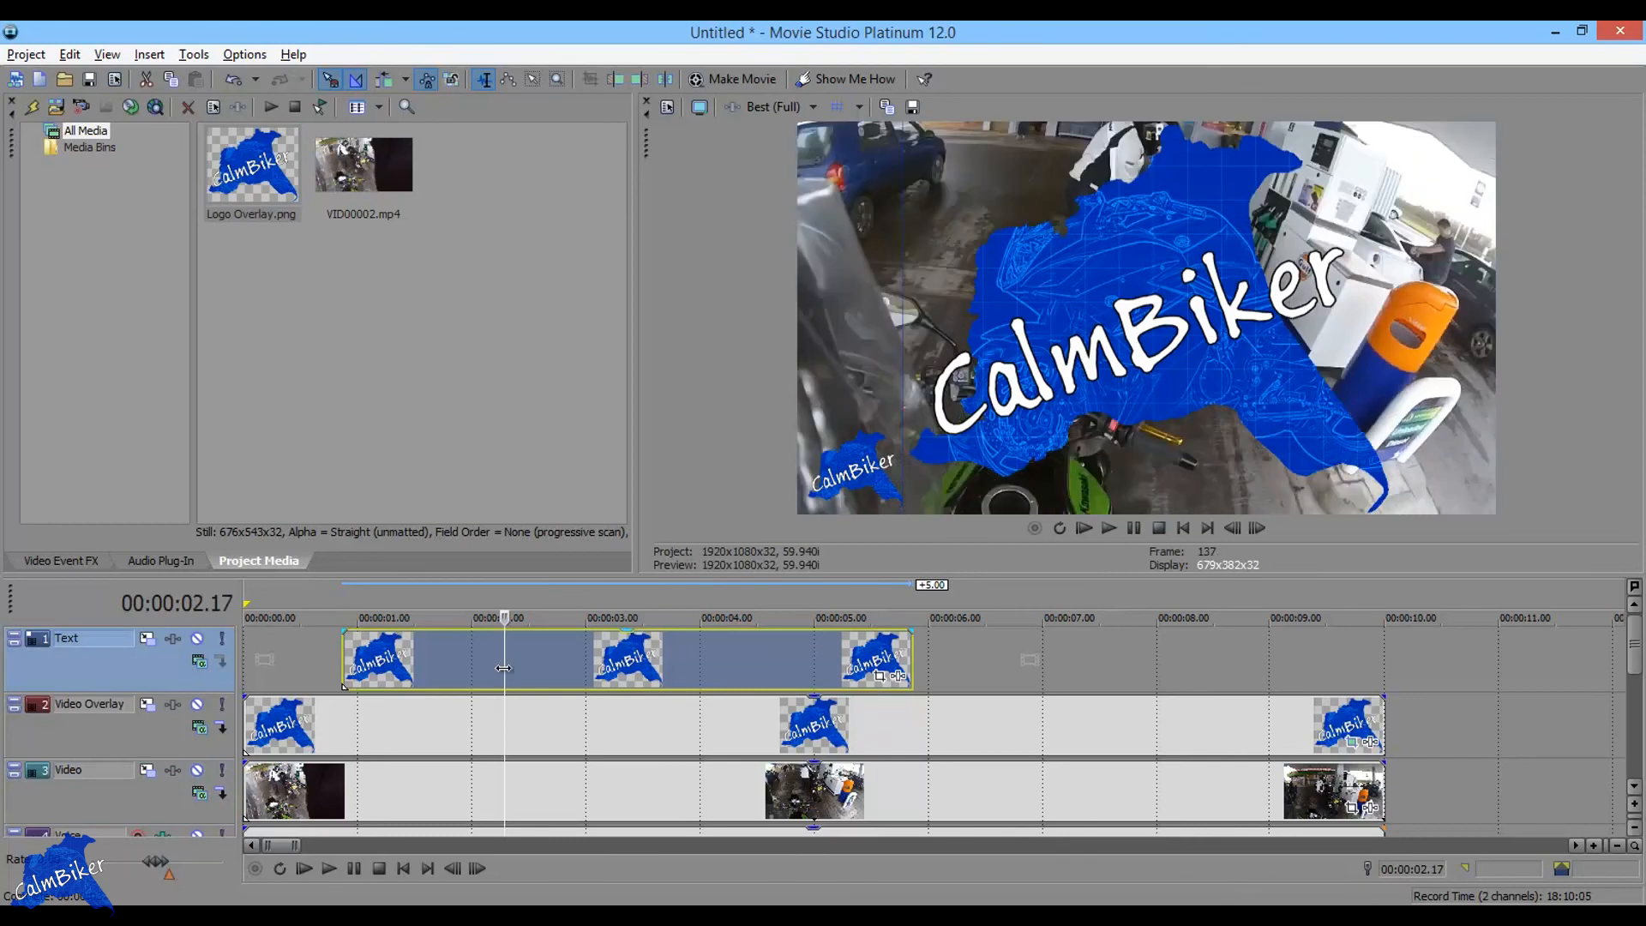
key("Delete")
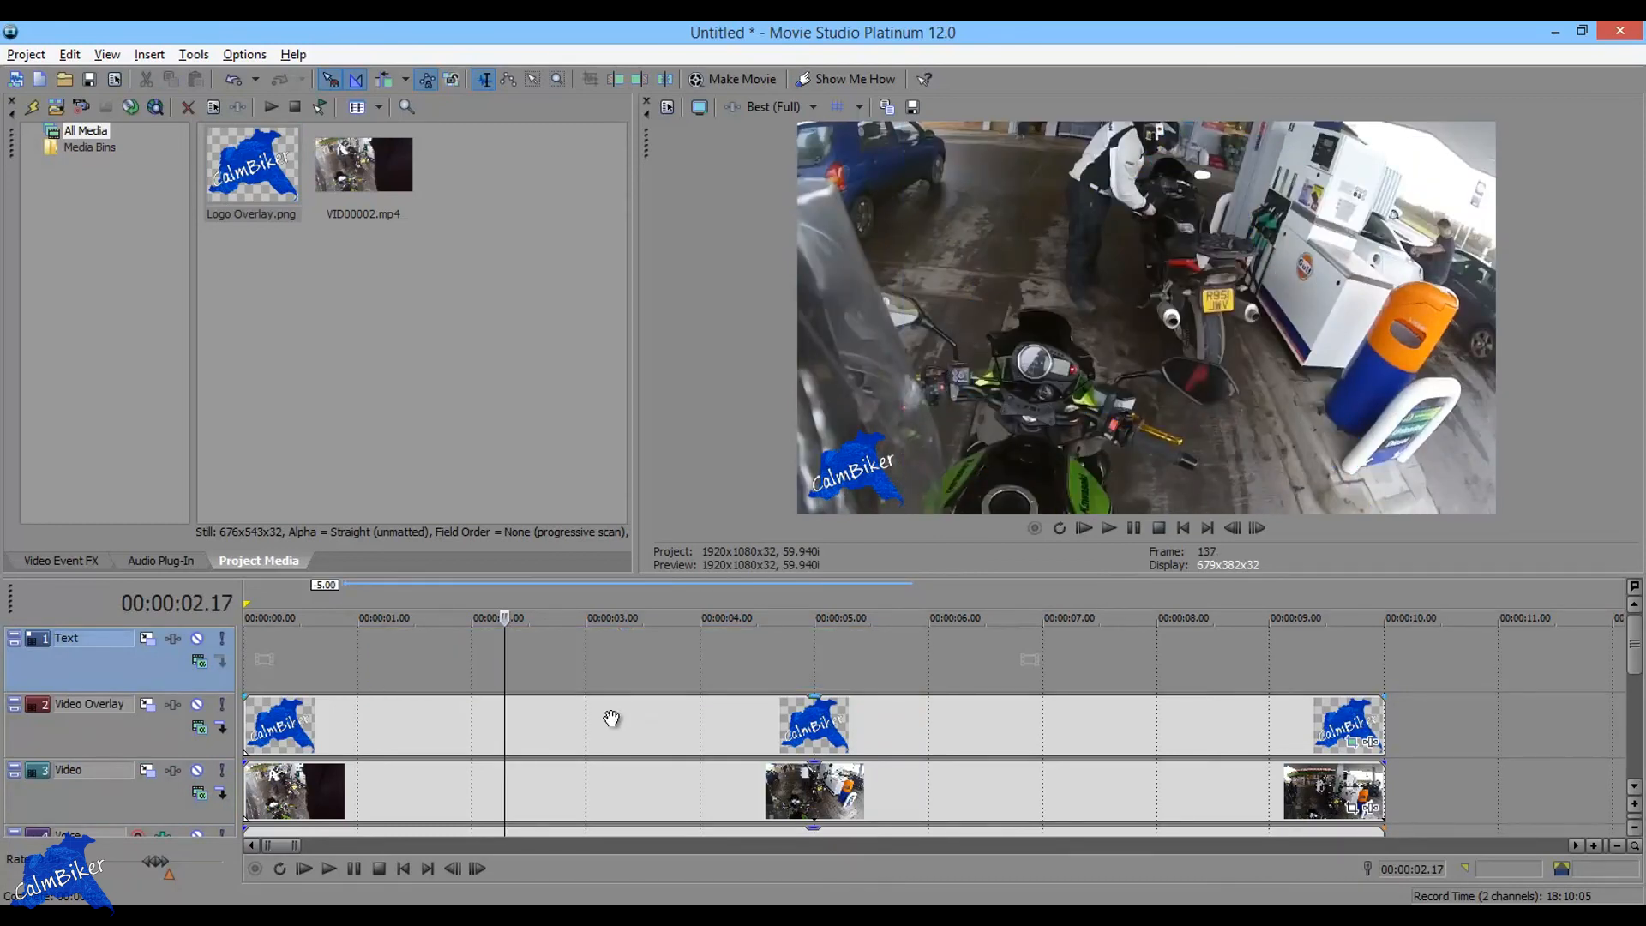
left_click(1633, 792)
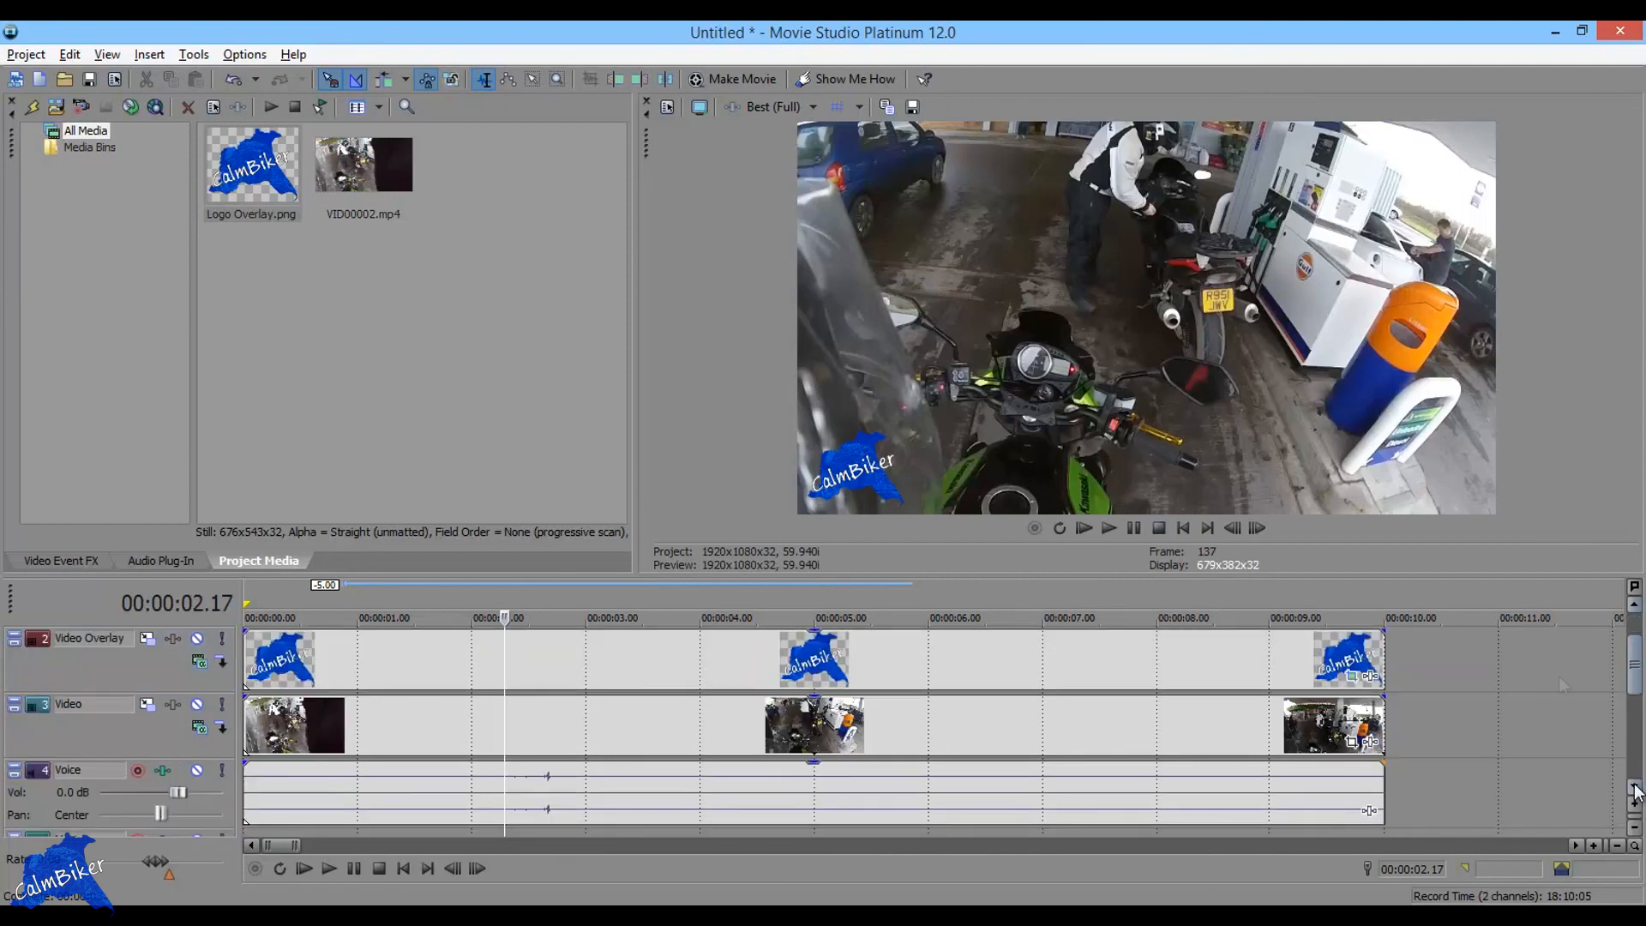